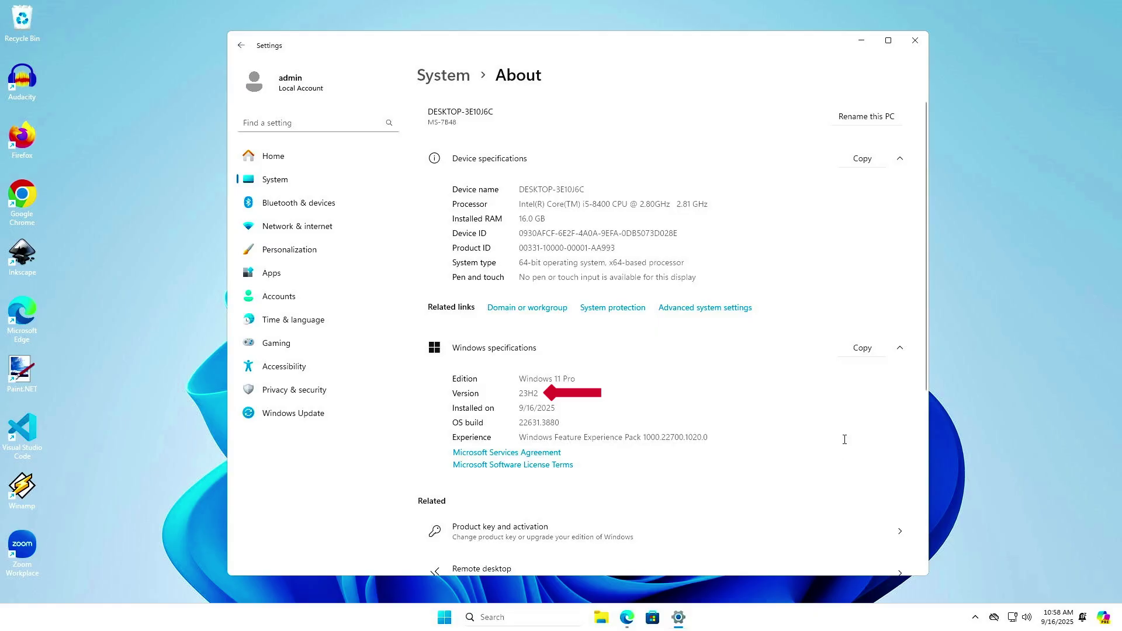
Step: Minimize the Settings About page that shows Windows 11 Pro version 23H2
left_click(861, 41)
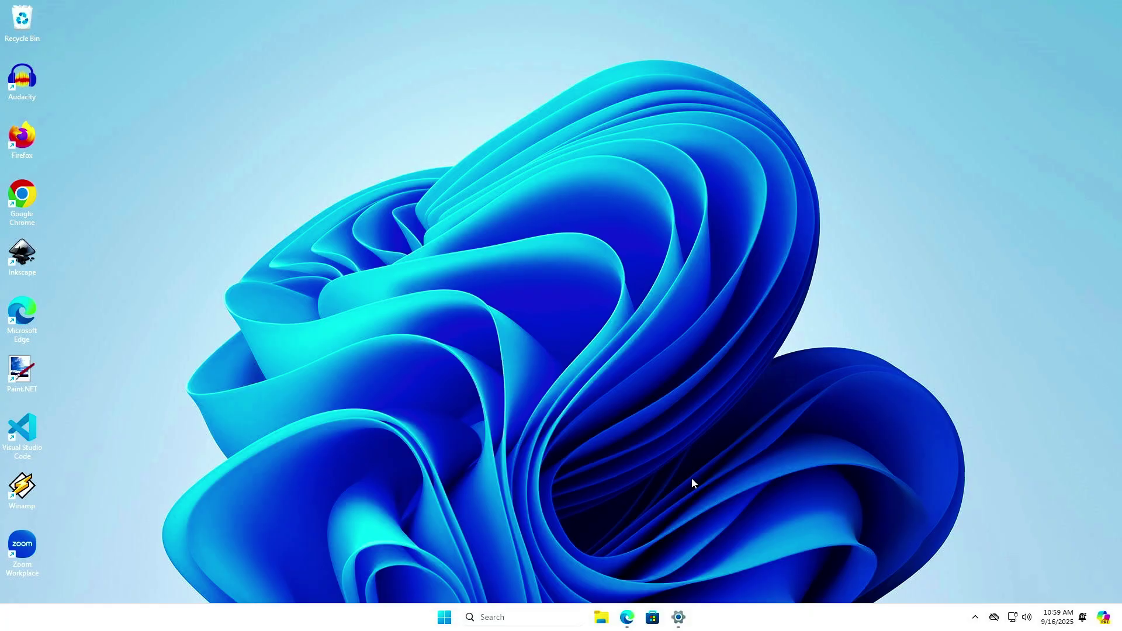
Step: Download Windows11InstallationAssistant.exe from aka.ms/downloadwindows11 in Edge and launch it
left_click(633, 623)
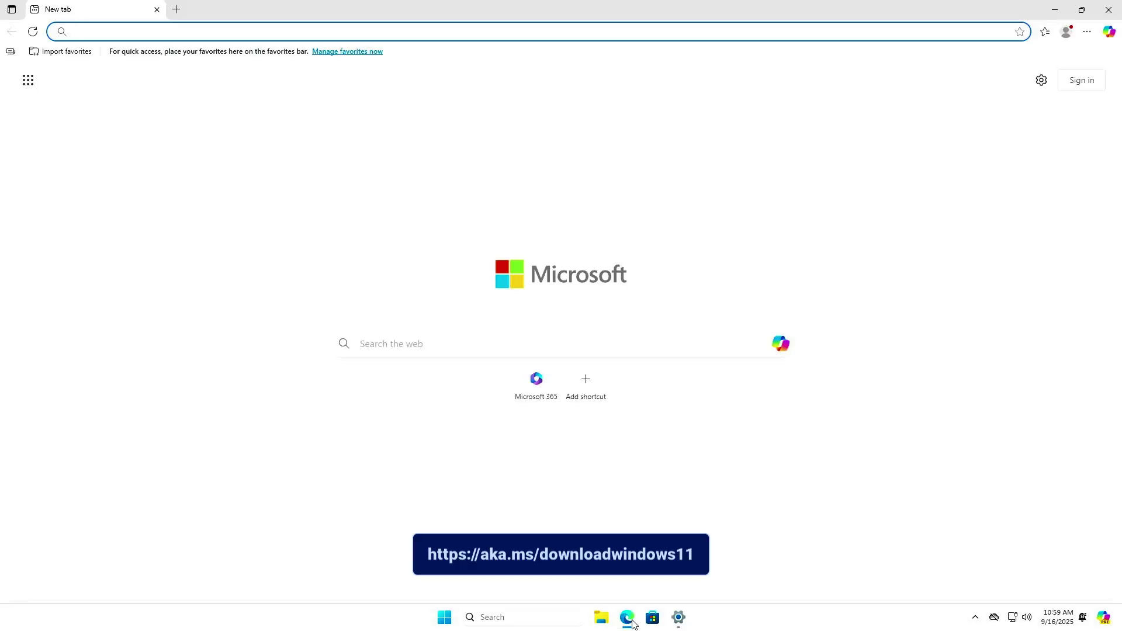
type("https://aka.ms/downloadwindows11")
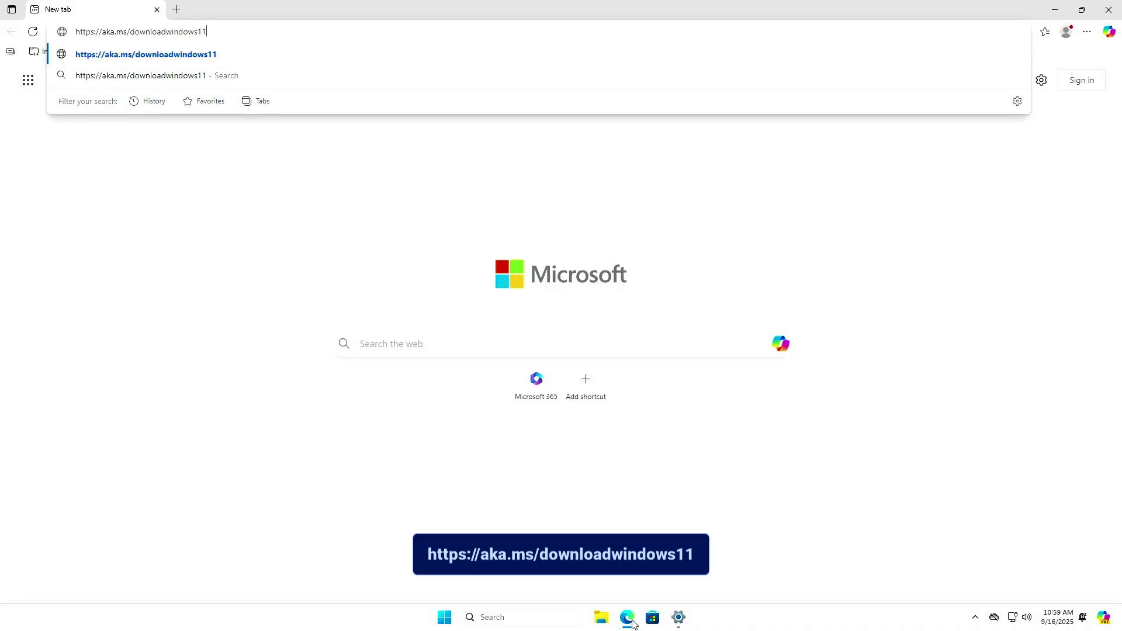
key("Return")
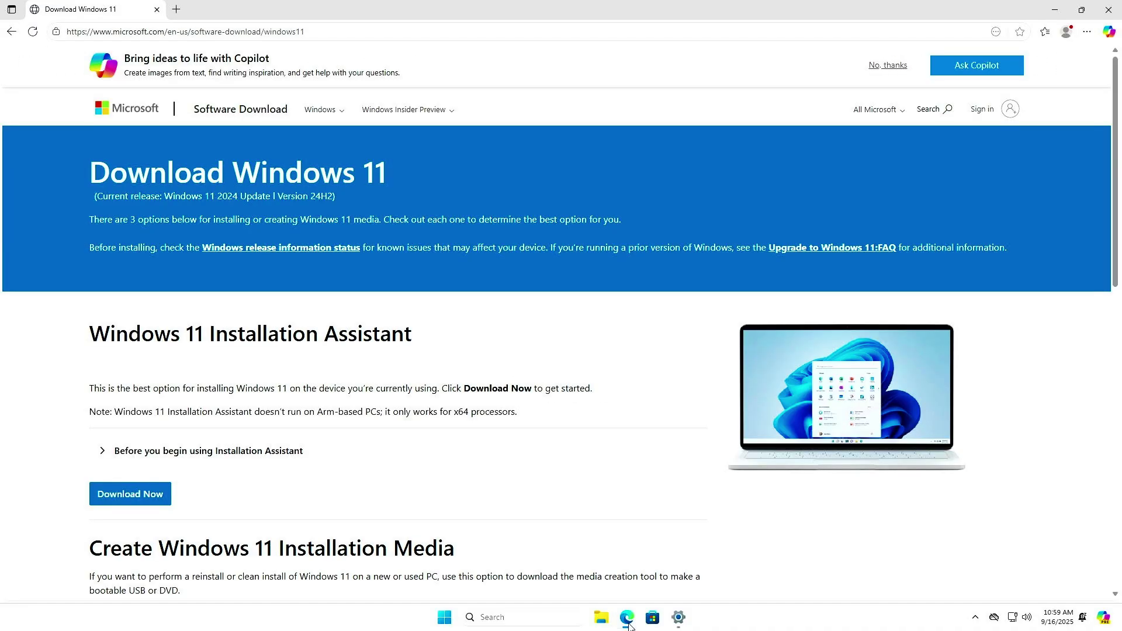
left_click(163, 495)
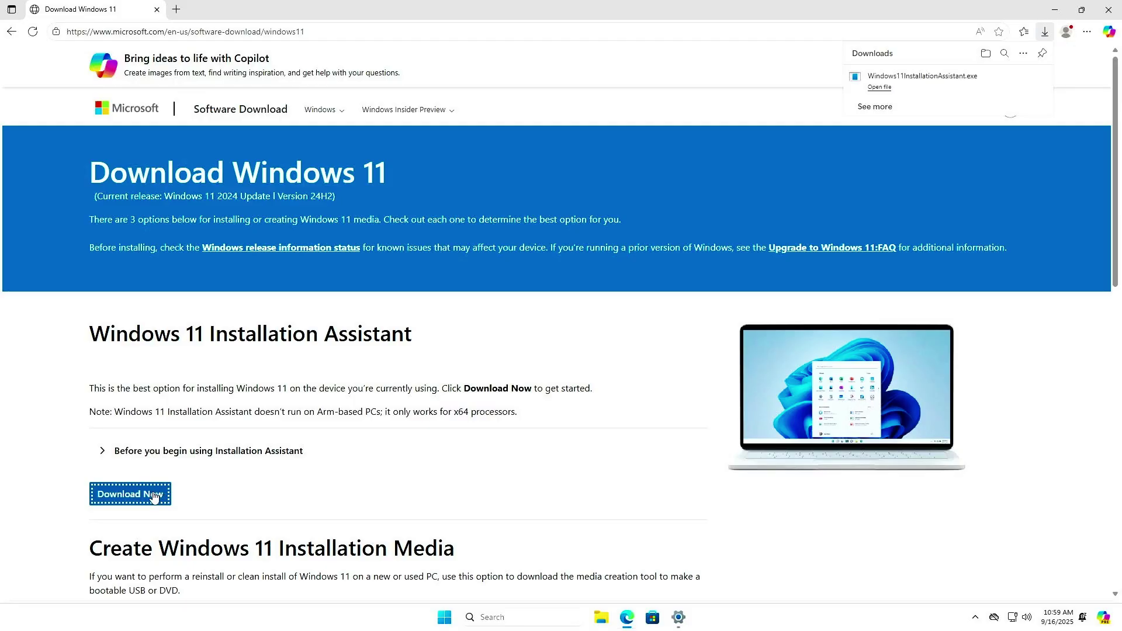
left_click(930, 88)
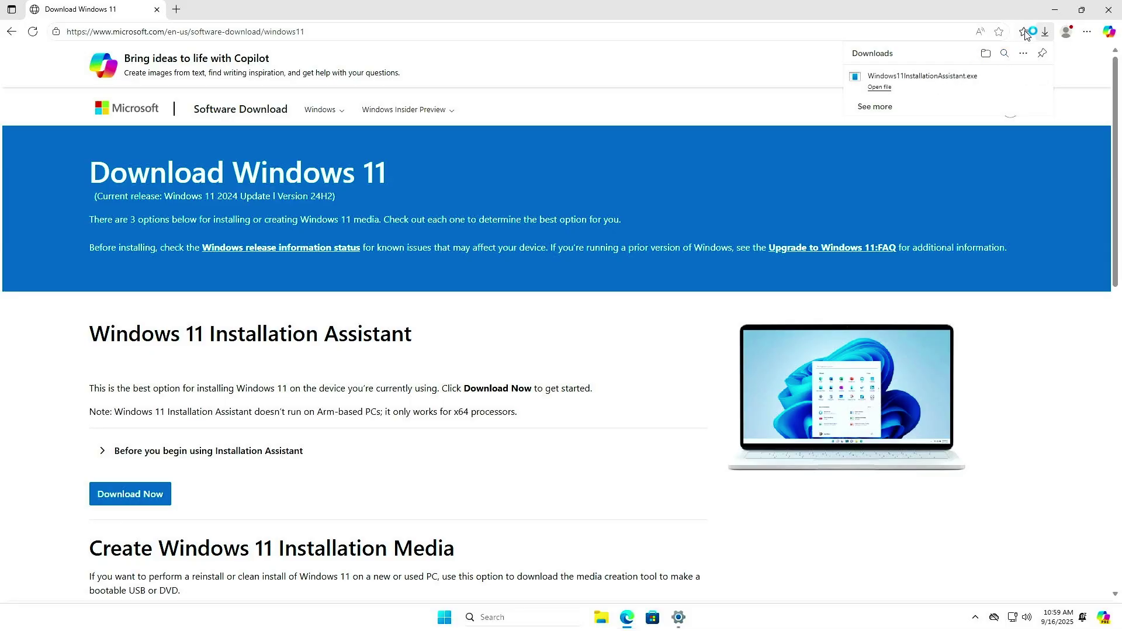
left_click(1049, 12)
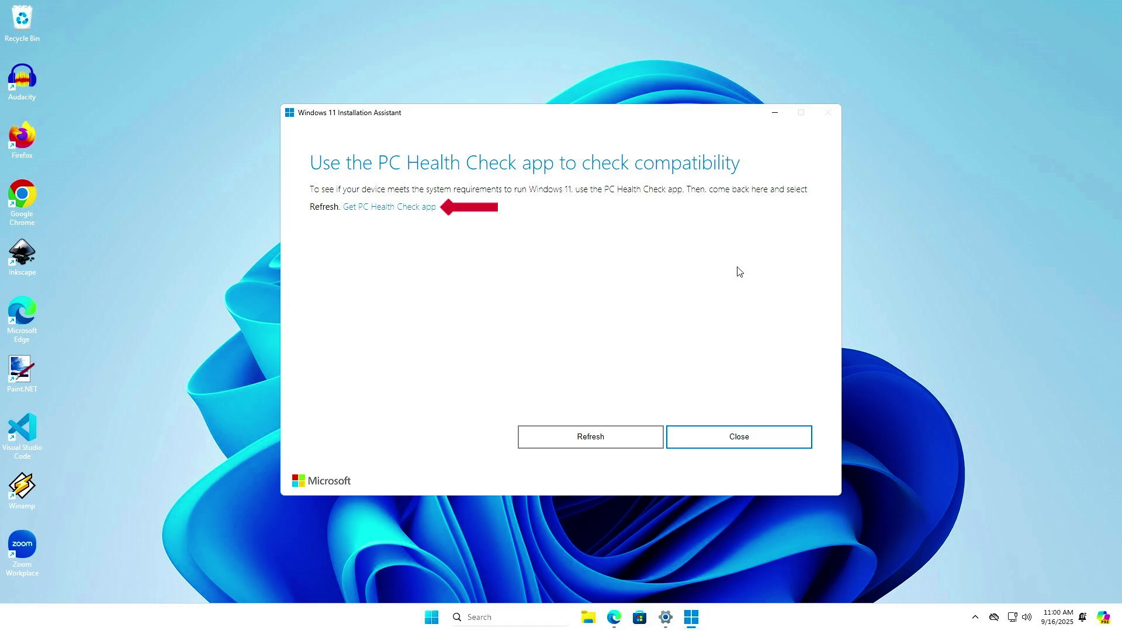
Step: Download and install the PC Health Check app, accepting its license terms
left_click(427, 208)
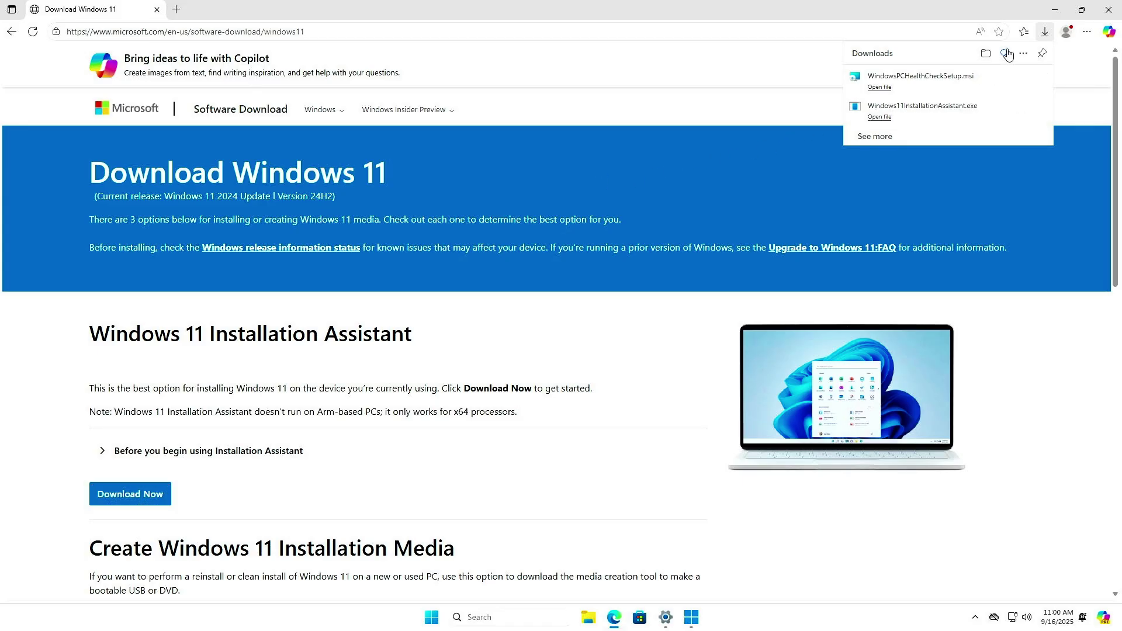
left_click(1046, 13)
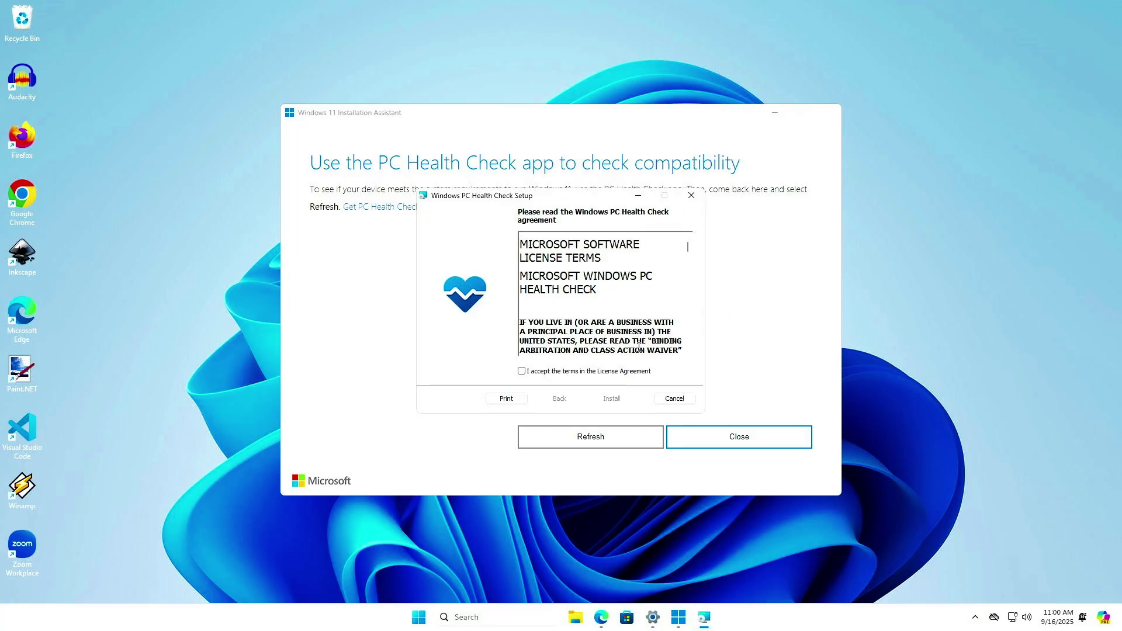
left_click(613, 373)
left_click(619, 399)
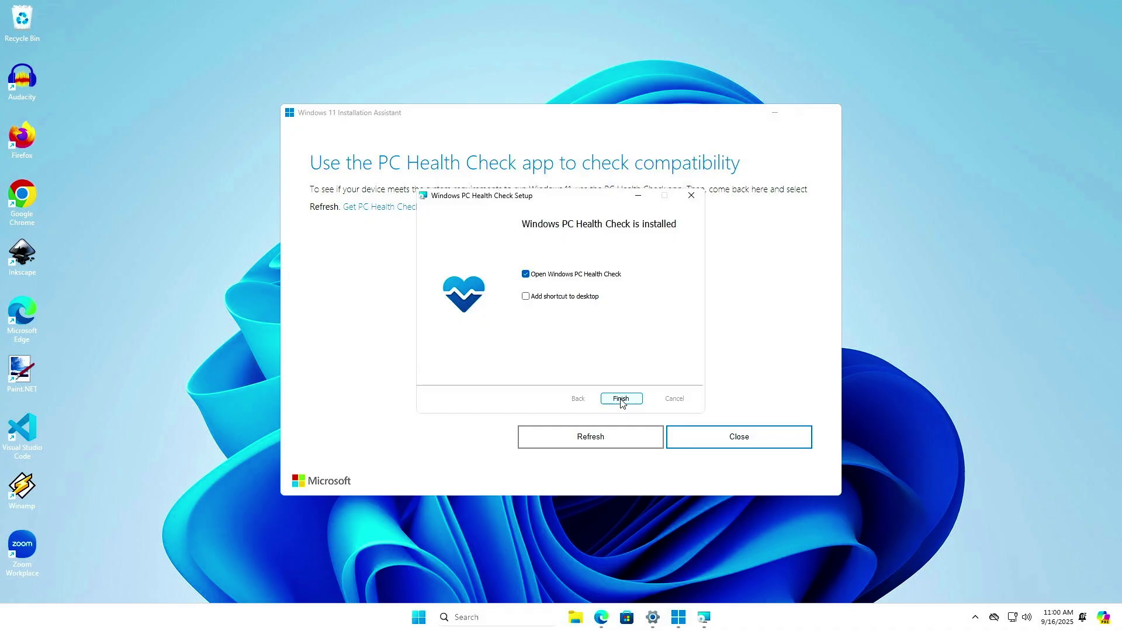
left_click(621, 400)
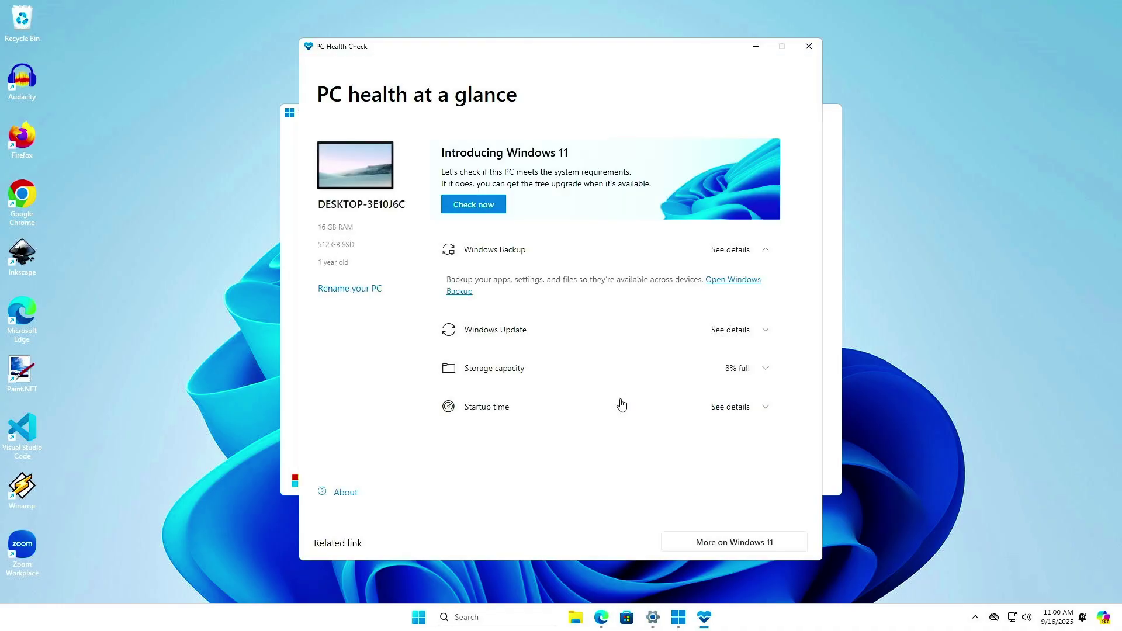
Step: Run PC Health Check's Windows 11 check, review all results, then close it
left_click(496, 215)
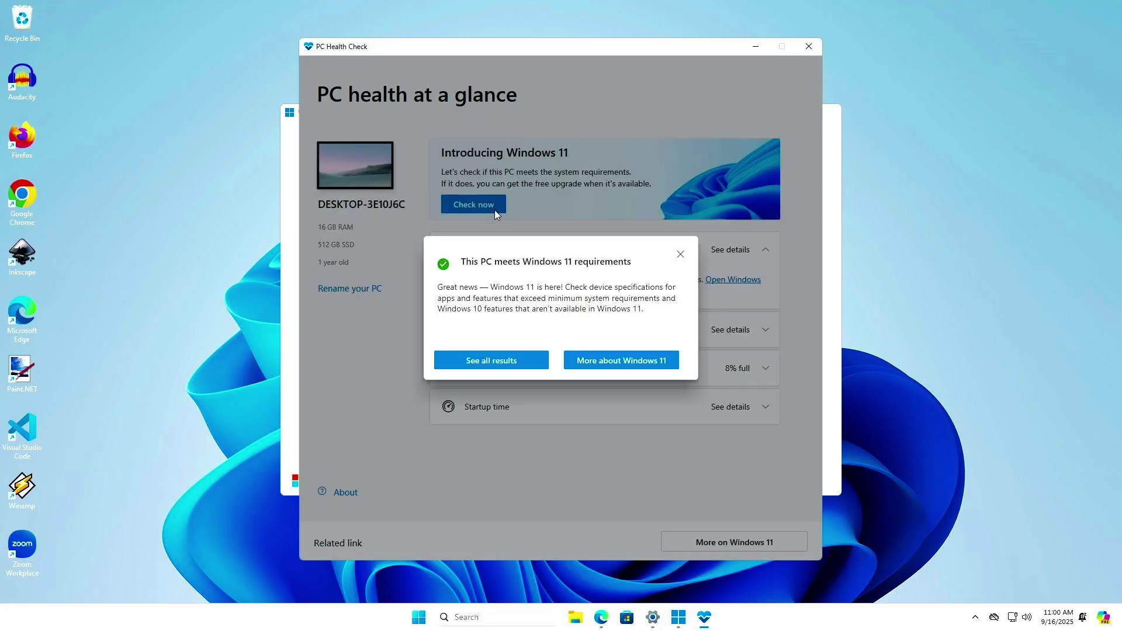
left_click(520, 360)
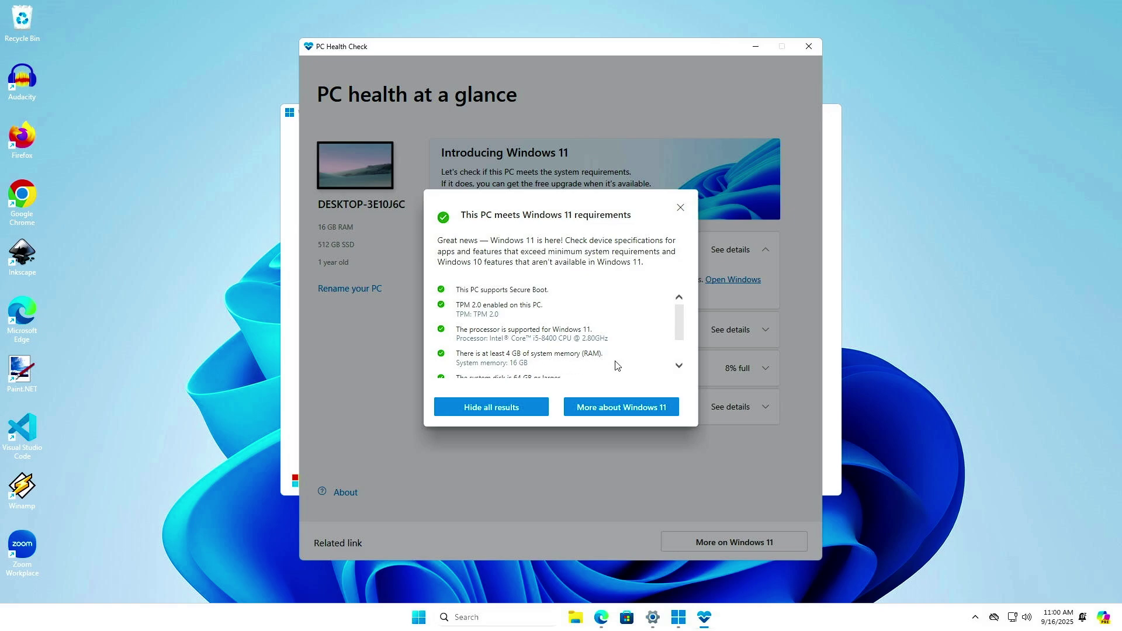
left_click(679, 209)
left_click(757, 47)
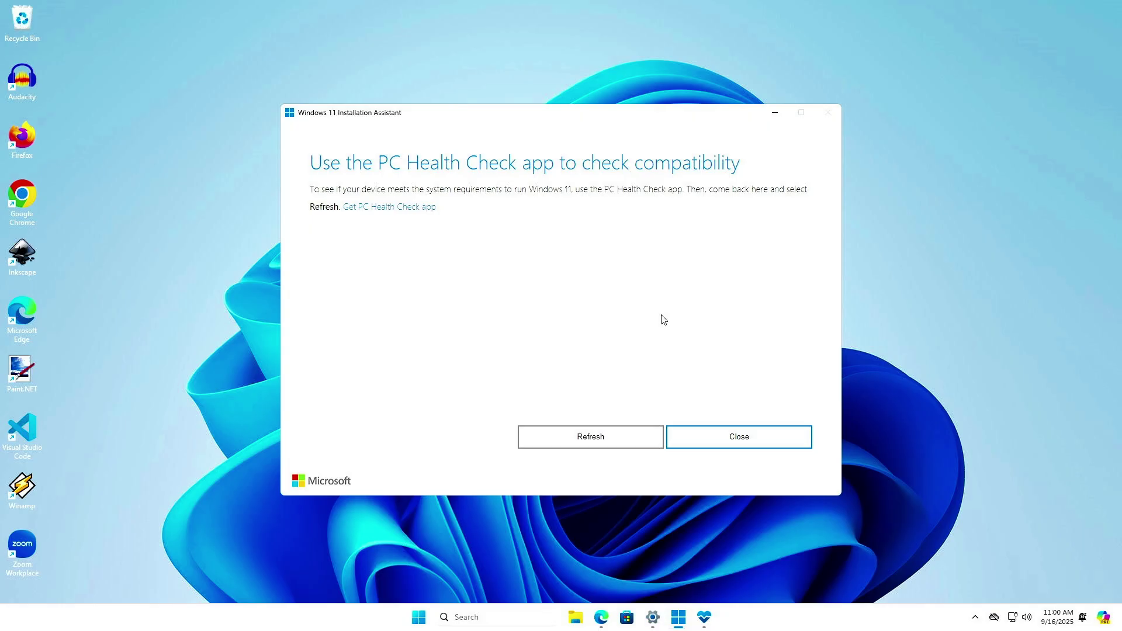
Step: Recheck compatibility, accept the license to install Windows 11, then restart the PC
left_click(618, 440)
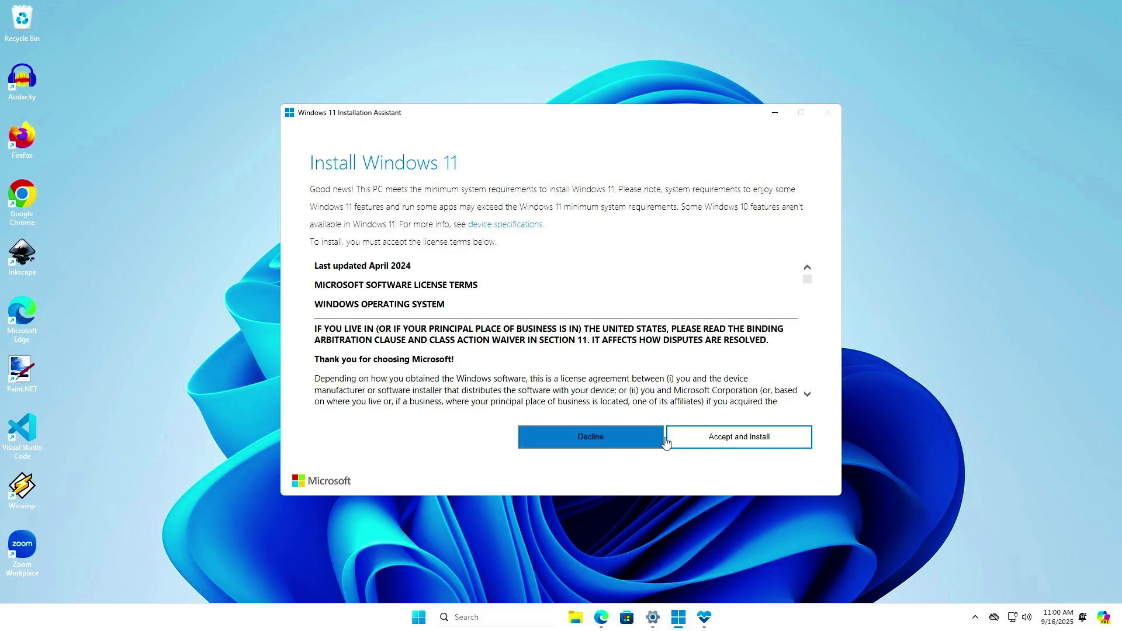
left_click(786, 440)
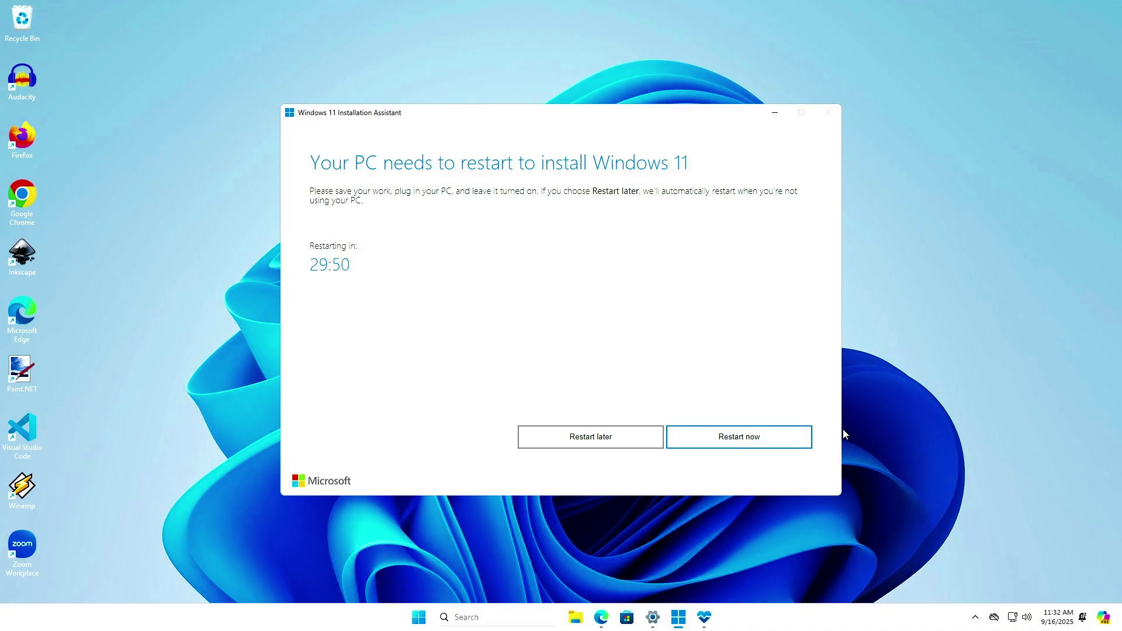
left_click(800, 440)
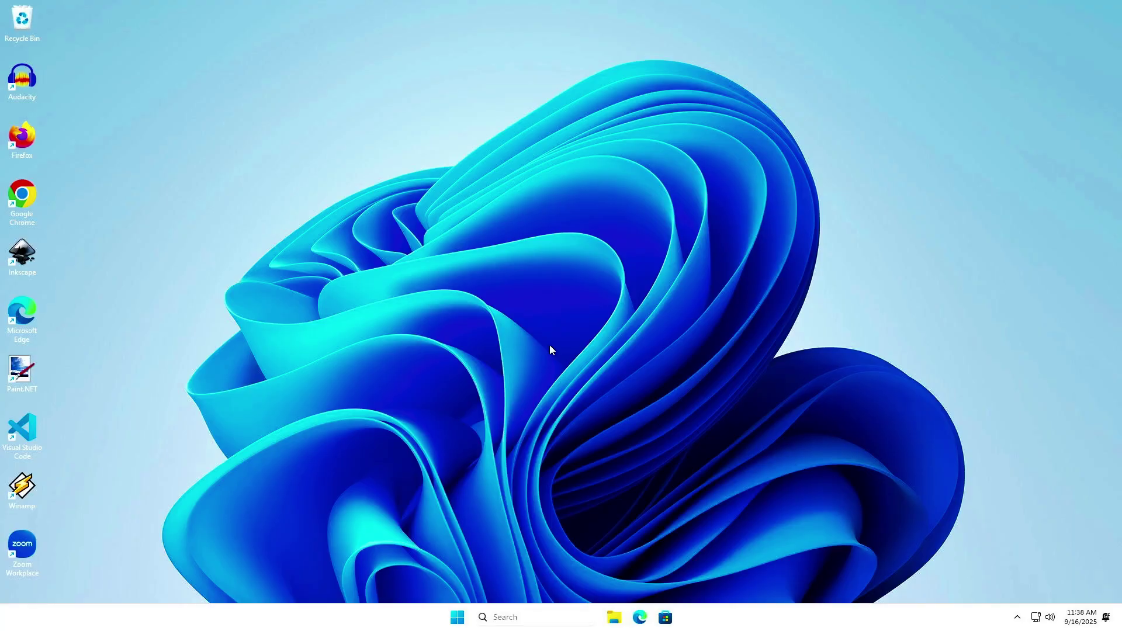
Step: Confirm version 24H2 (build 26100.6584) on the About page, then return to the System page
right_click(460, 618)
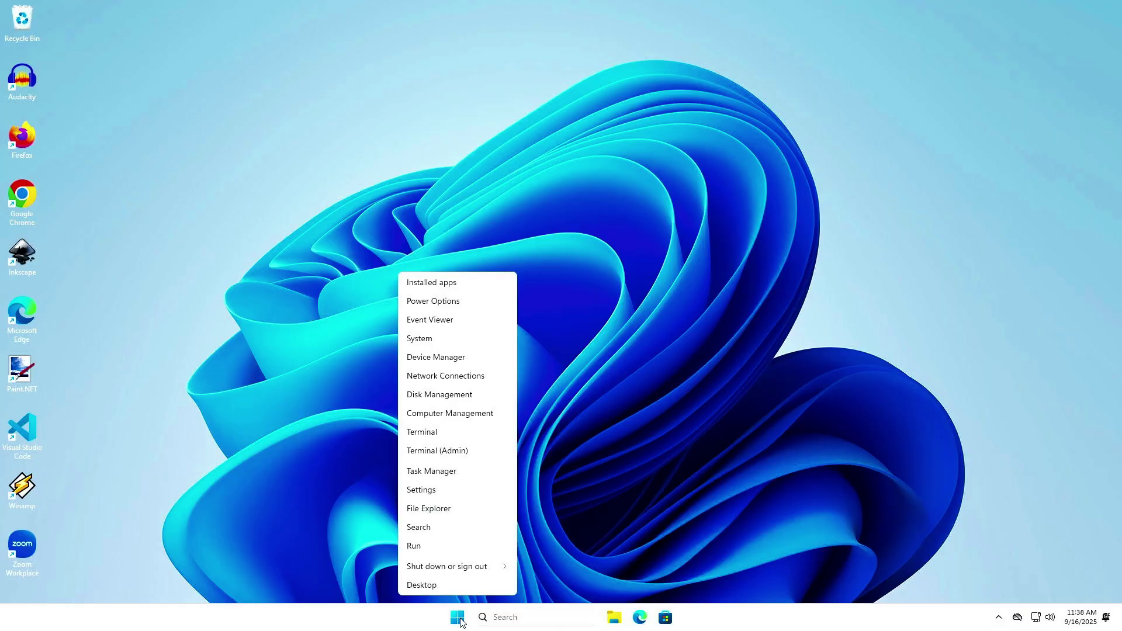
left_click(458, 341)
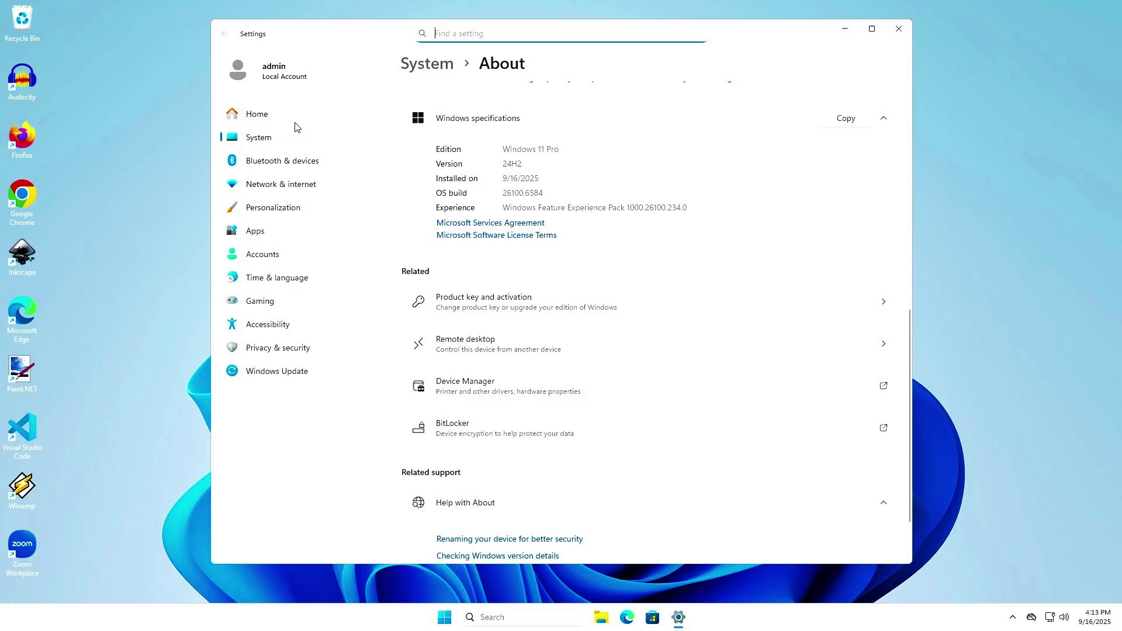
left_click(283, 141)
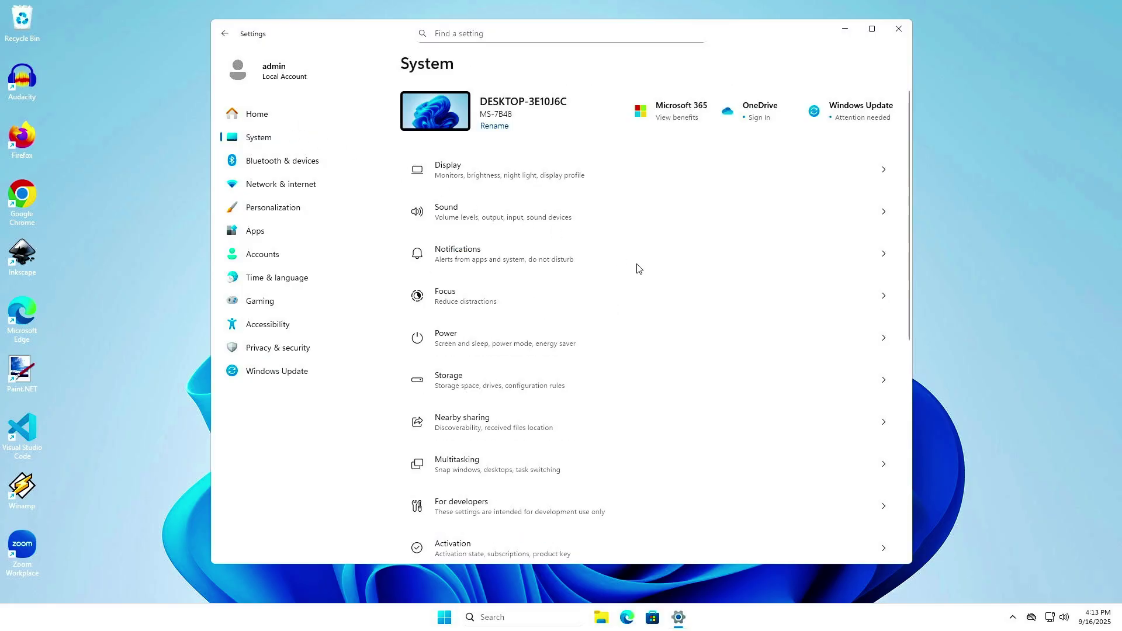
scroll(751, 359, "down", 5)
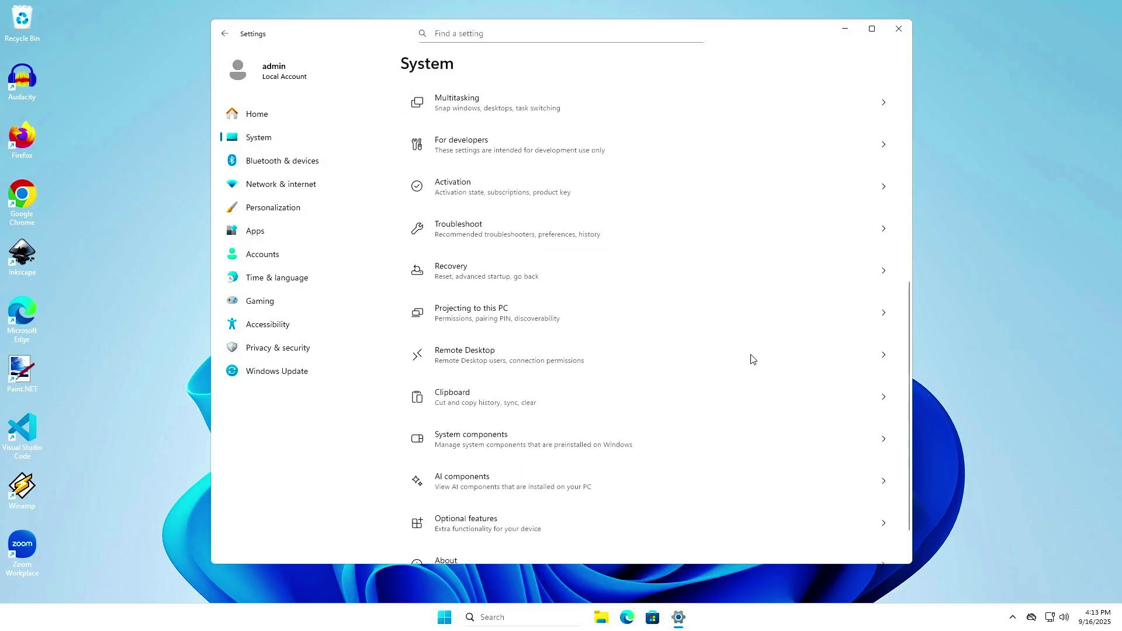
Step: Go back to the earlier build from Recovery, skipping feedback and the update check
left_click(574, 277)
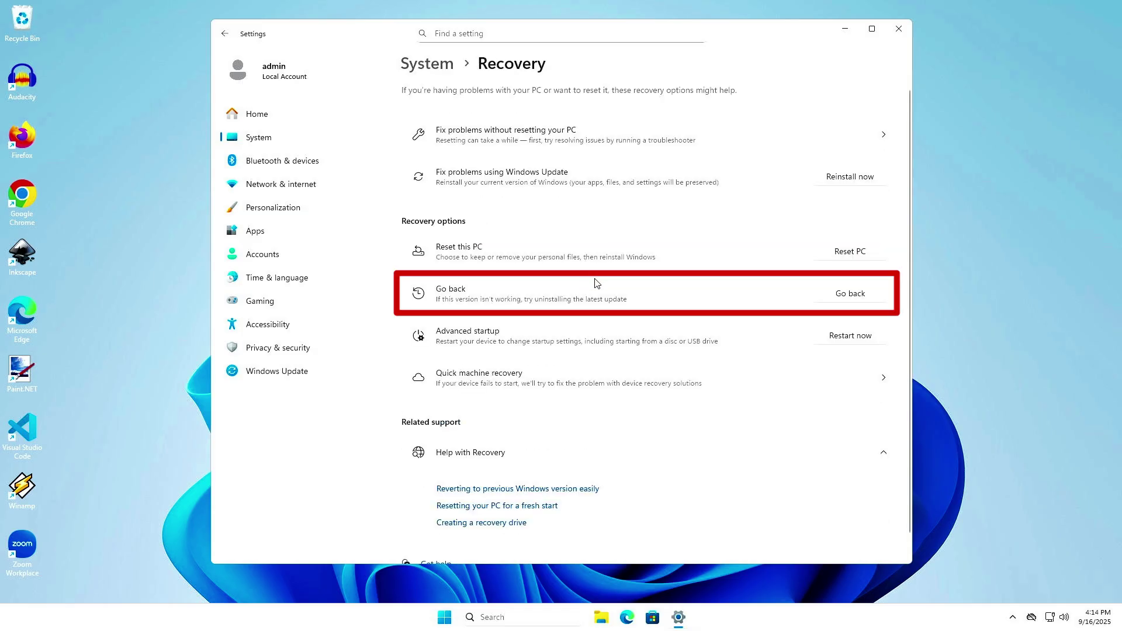
left_click(872, 299)
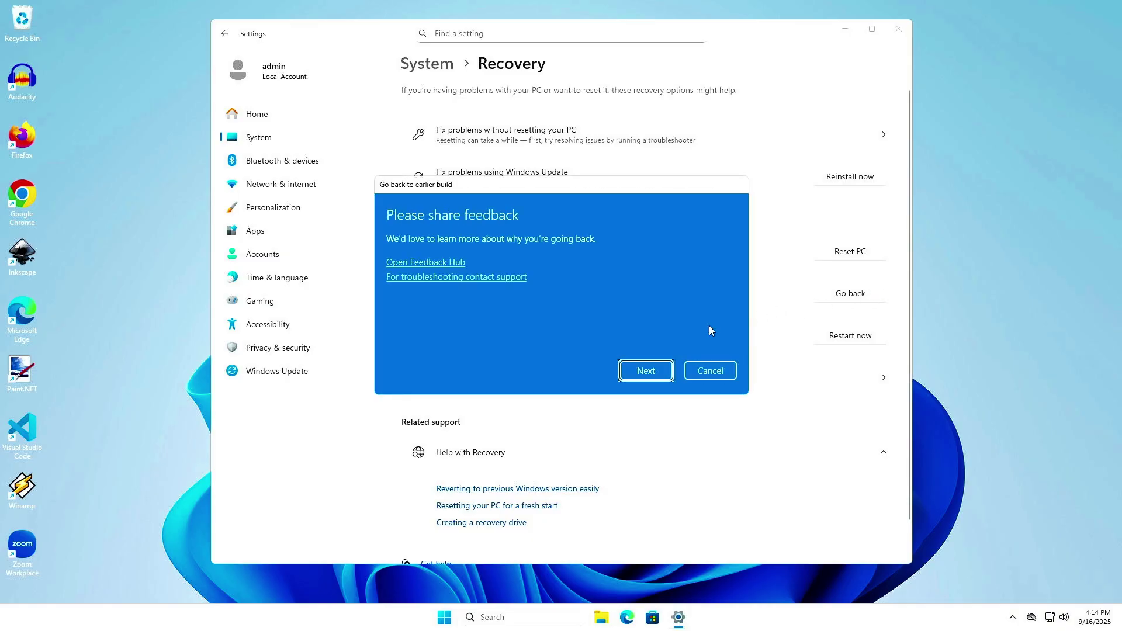
left_click(660, 374)
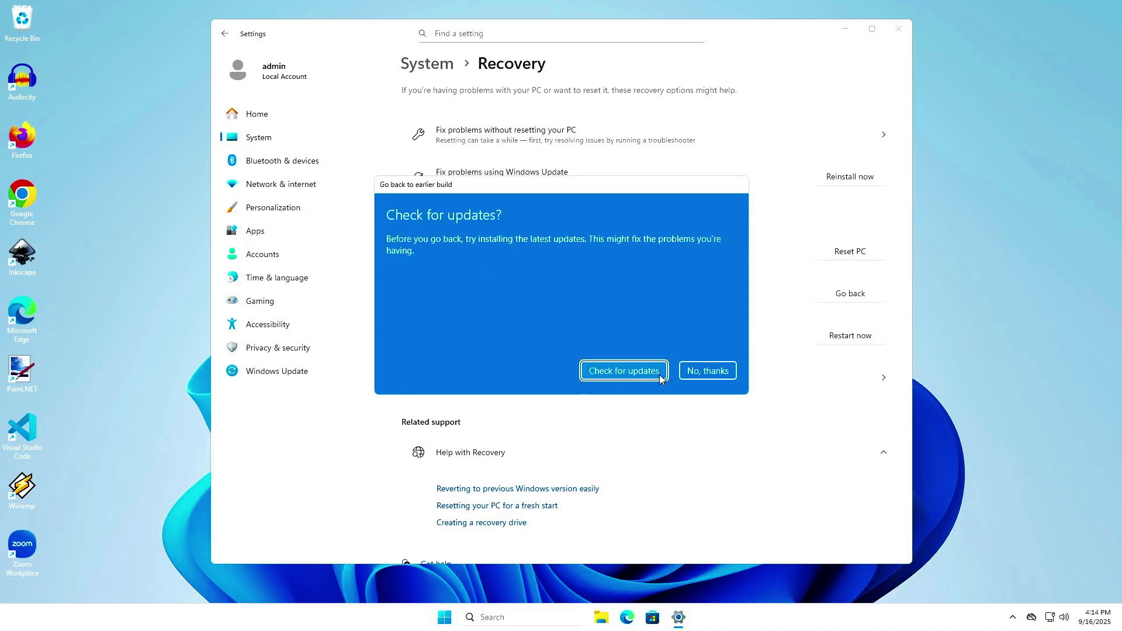
left_click(730, 372)
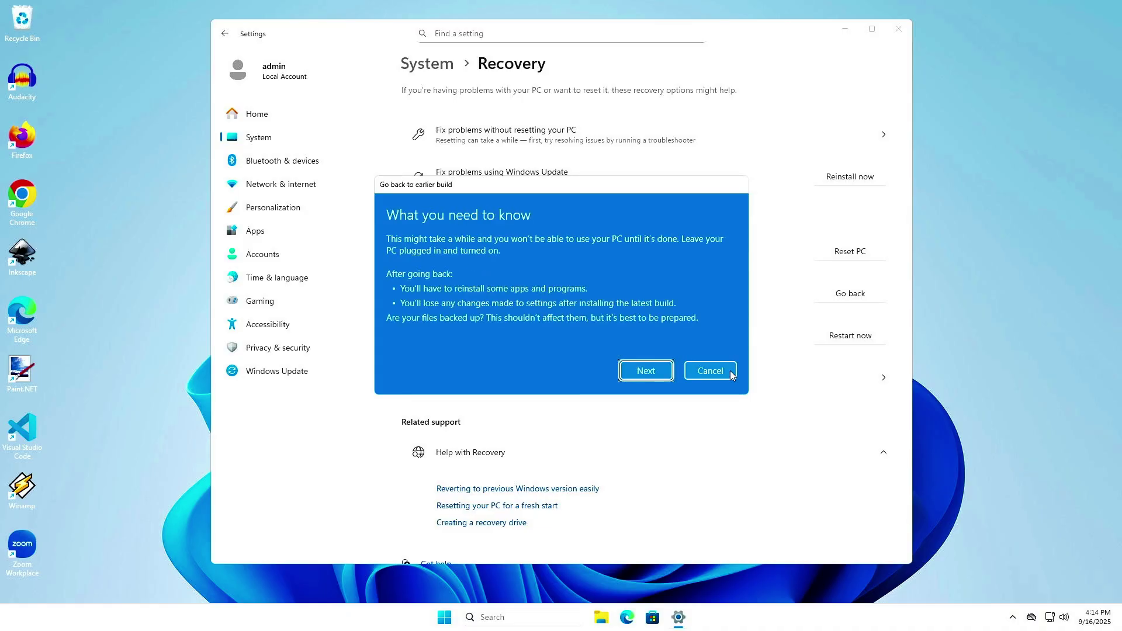
left_click(661, 374)
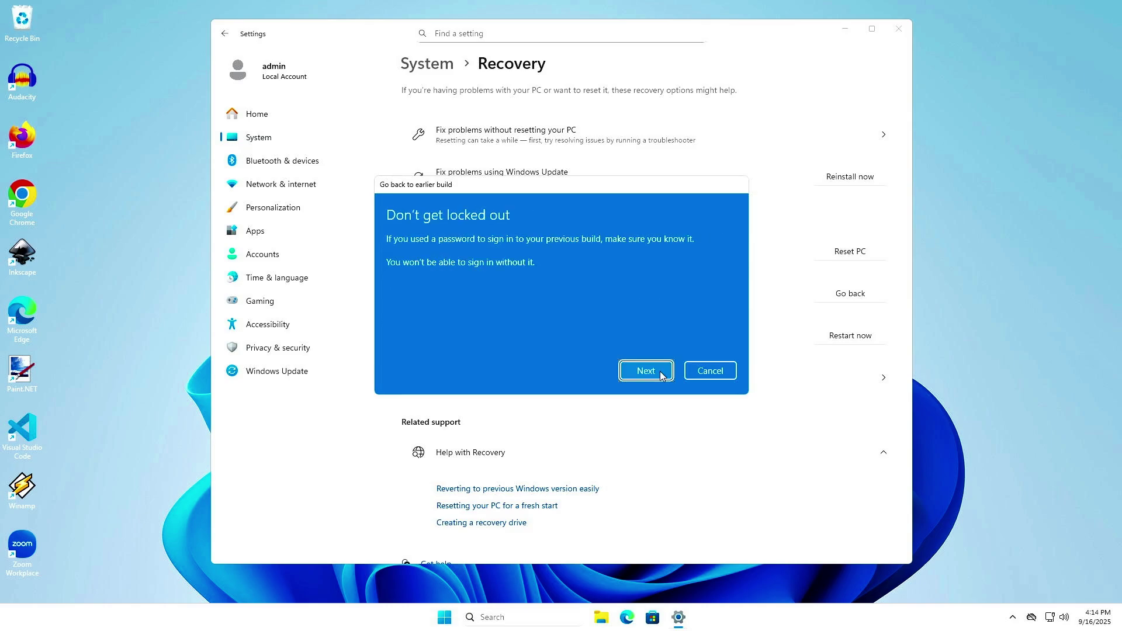
left_click(660, 373)
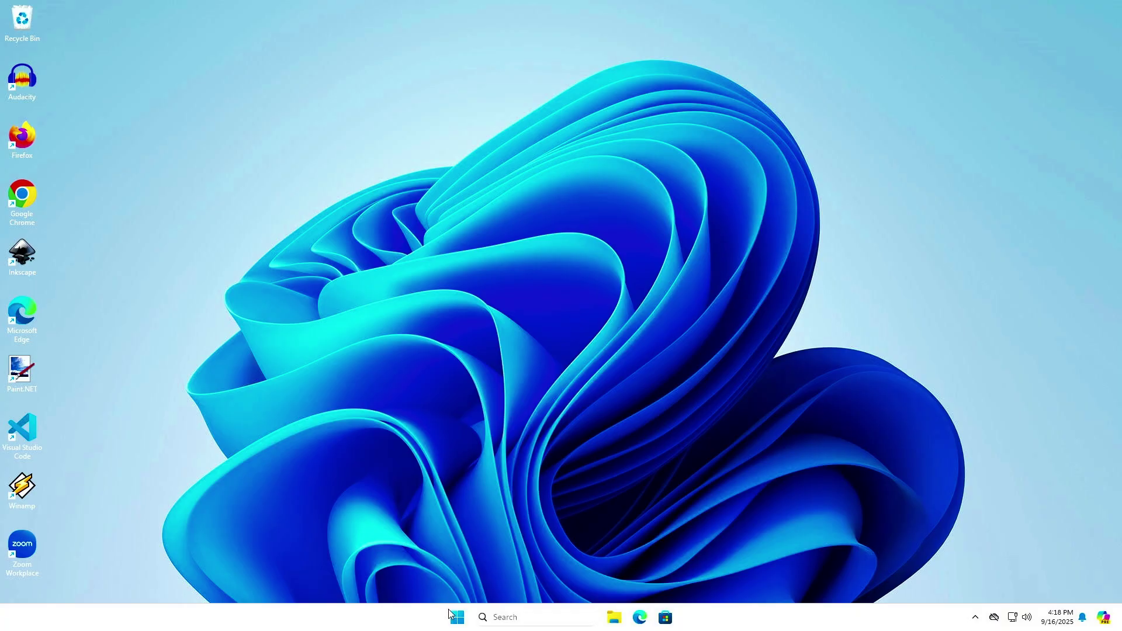
Step: Open System settings from the Start button's quick links menu
right_click(456, 616)
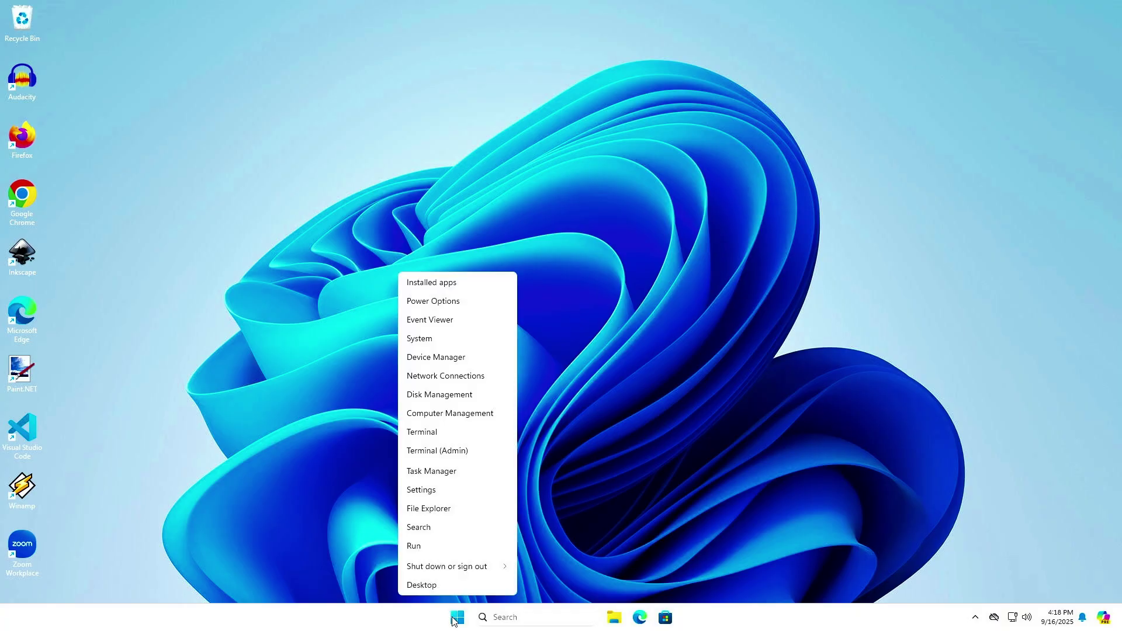
left_click(466, 342)
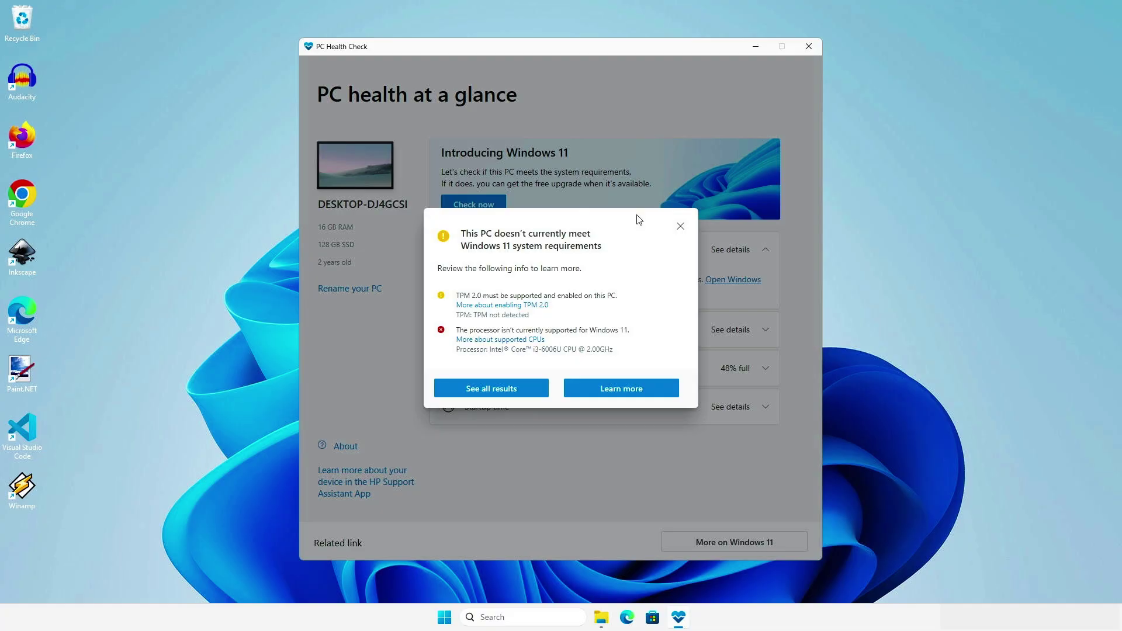
Step: Close the failed compatibility result and the PC Health Check app
left_click(680, 226)
left_click(807, 46)
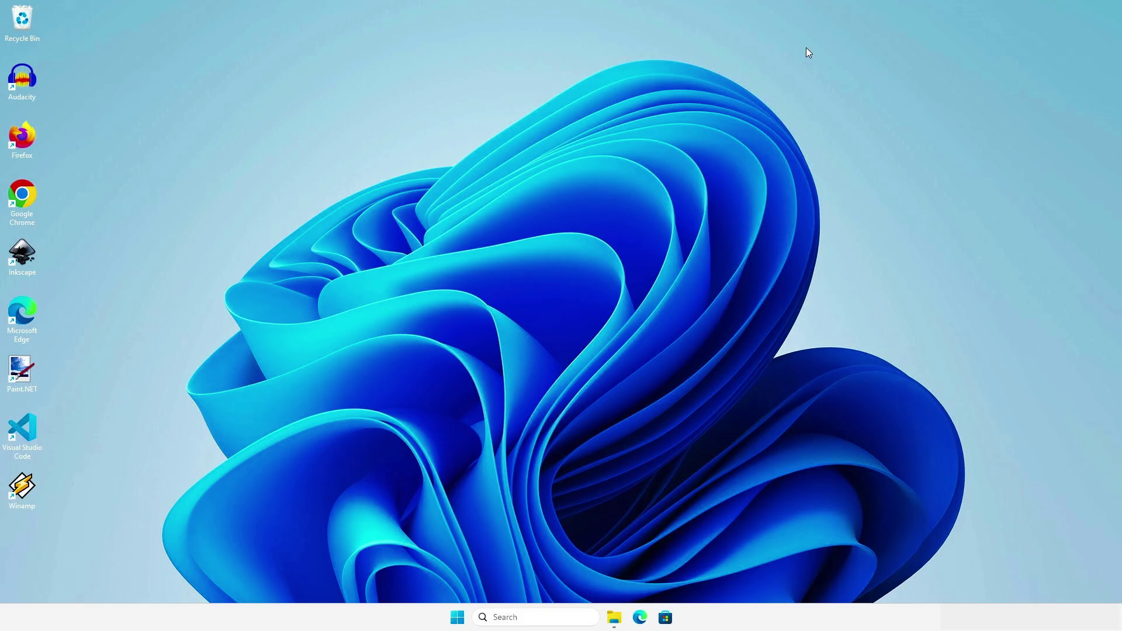
Step: Mount Win11_24H2_English_x641.iso from Downloads and copy setup.exe's full path
left_click(618, 619)
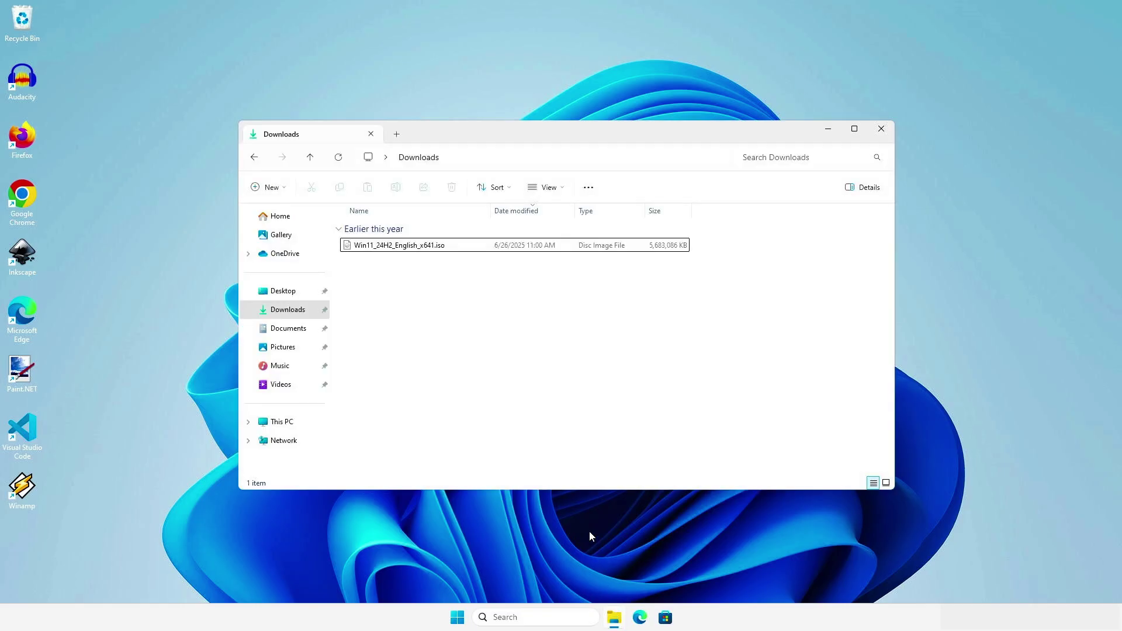
left_click(456, 248)
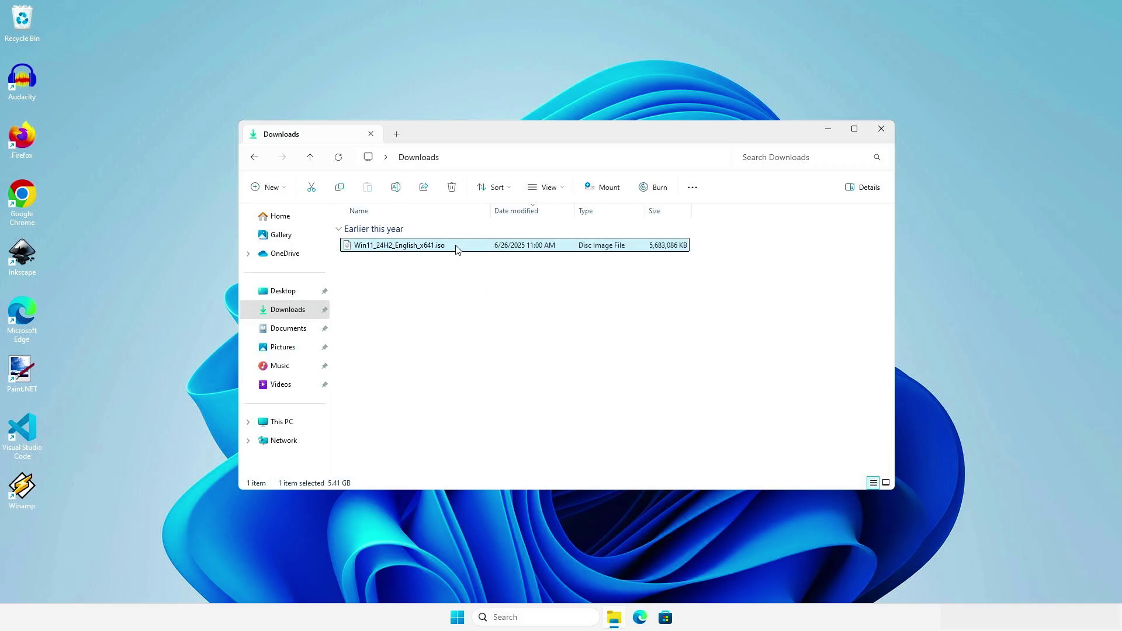
left_click(610, 191)
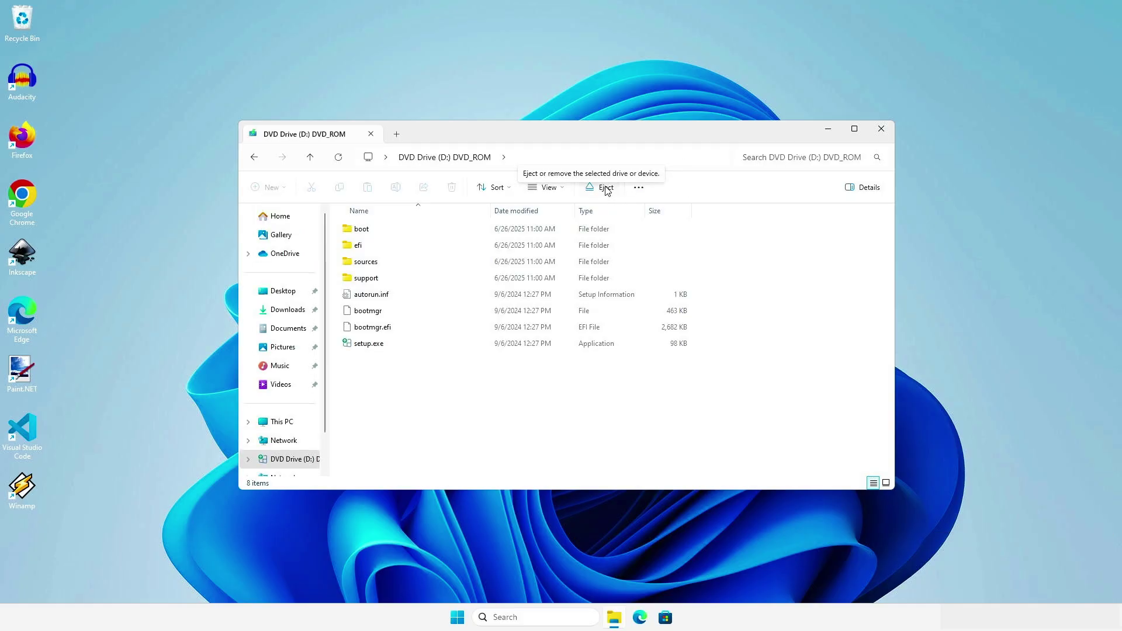
left_click(408, 347)
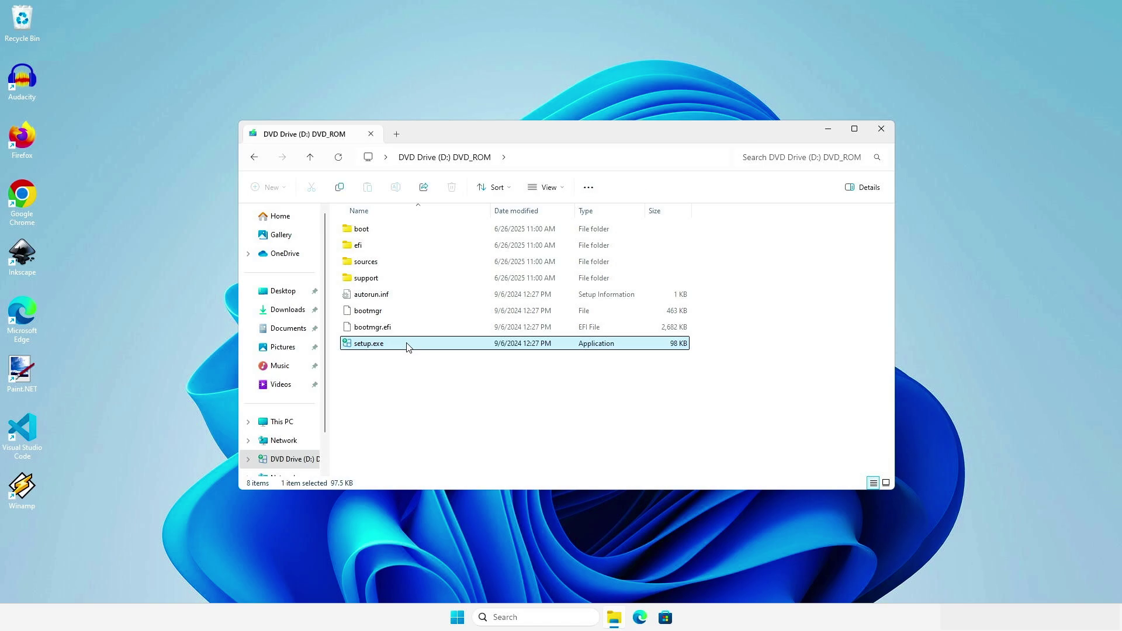
right_click(408, 347)
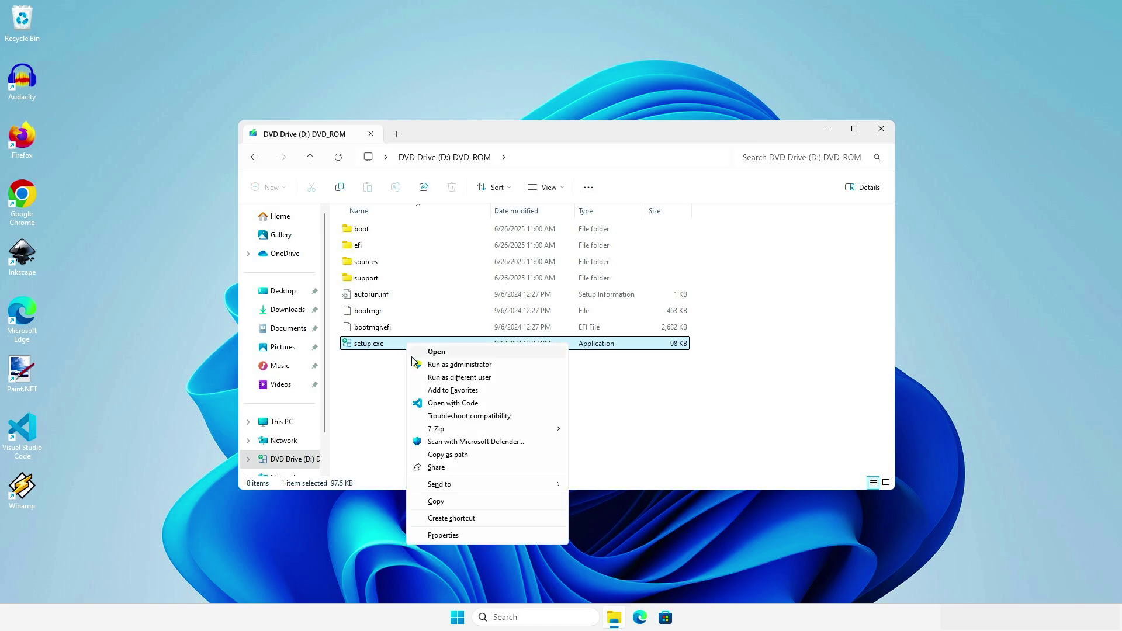
left_click(473, 457)
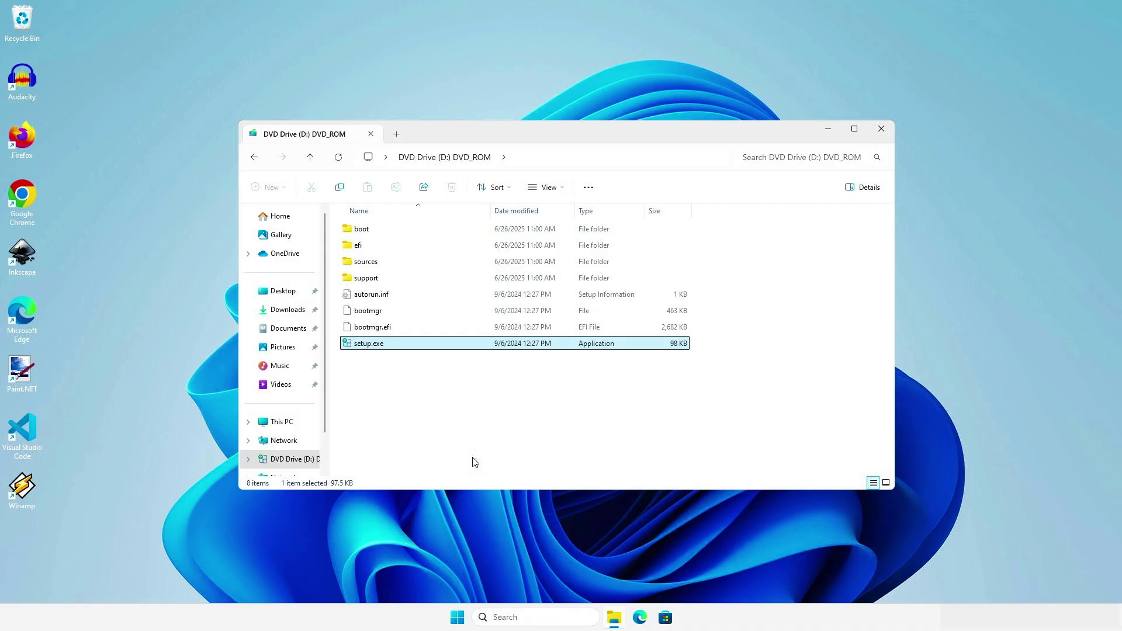
Step: Run "F:\setup.exe" /product server in an administrator Command Prompt
left_click(828, 128)
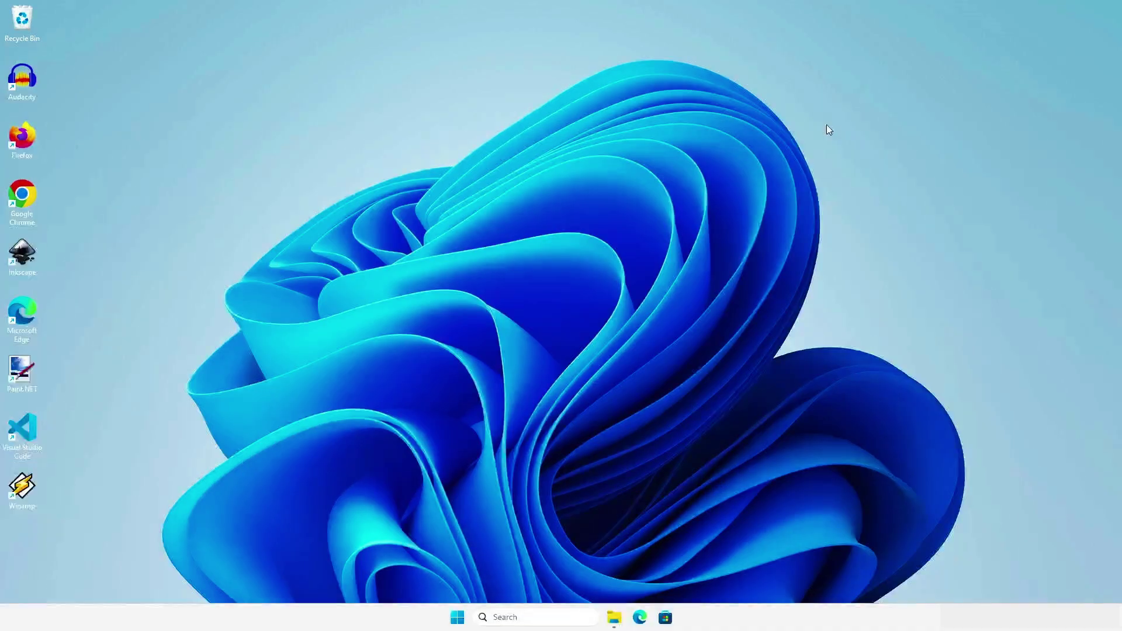
left_click(530, 618)
type("cmd")
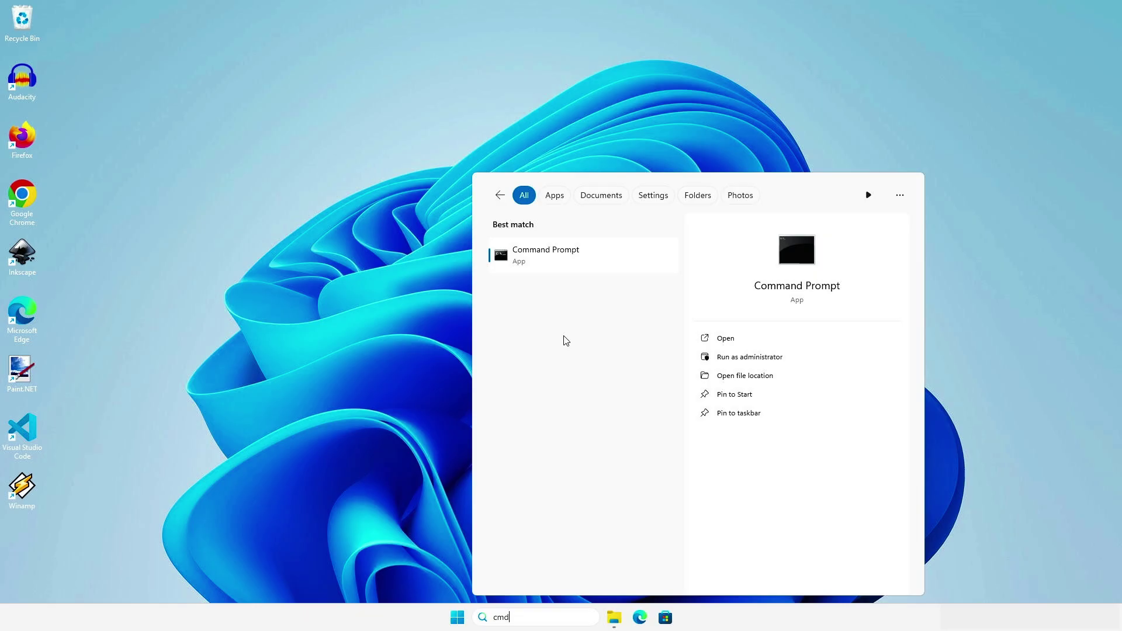
right_click(582, 259)
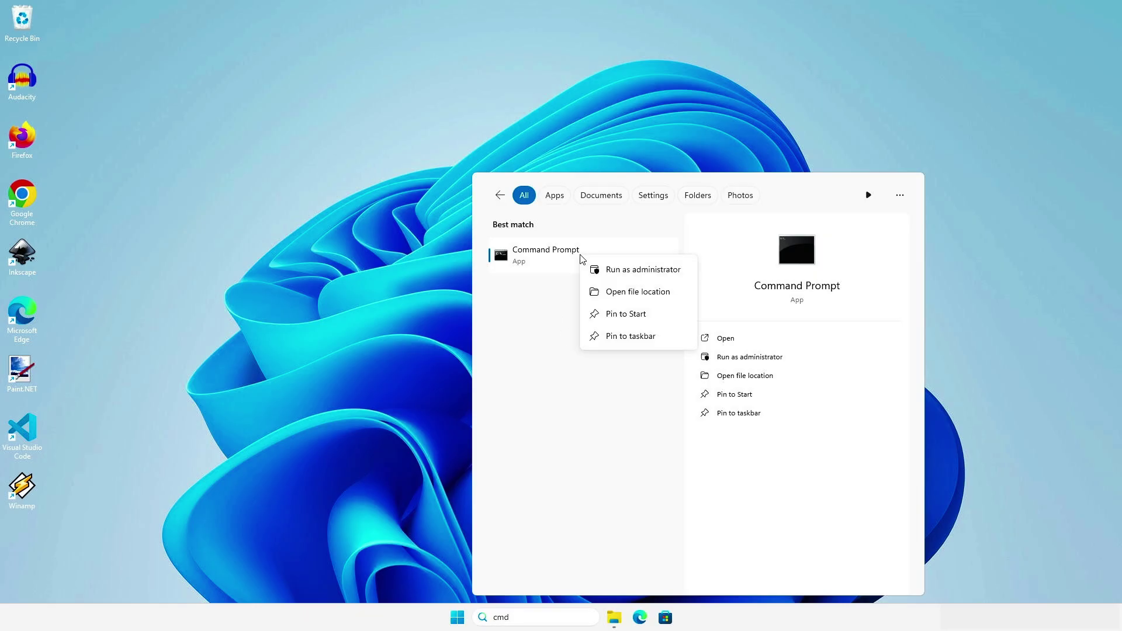
left_click(678, 269)
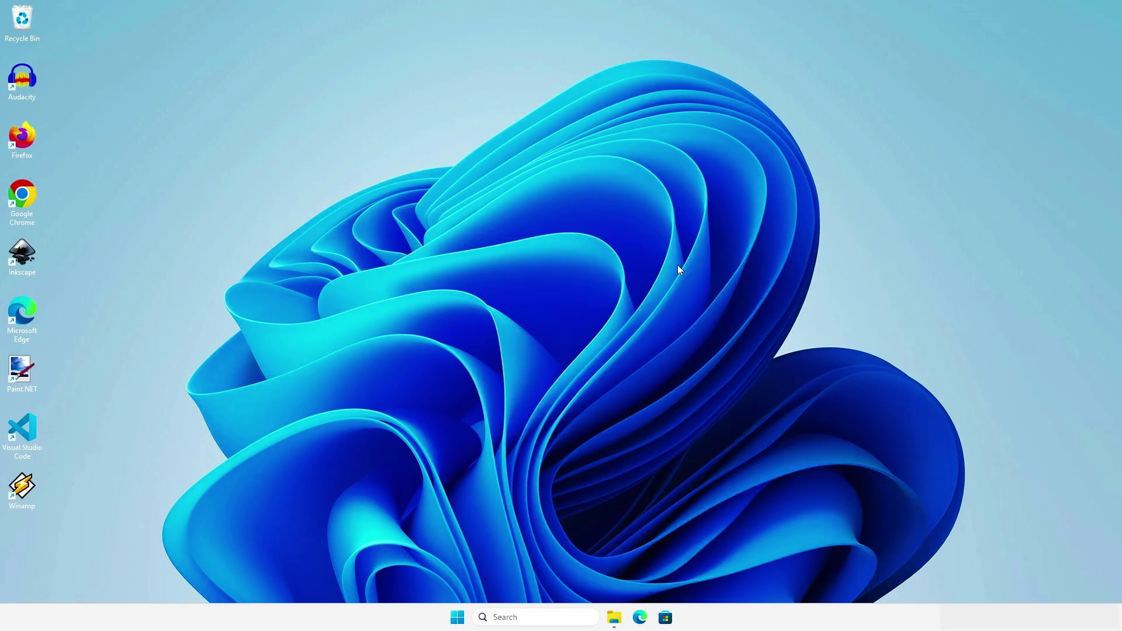
type("\"F:\\setup.exe\"")
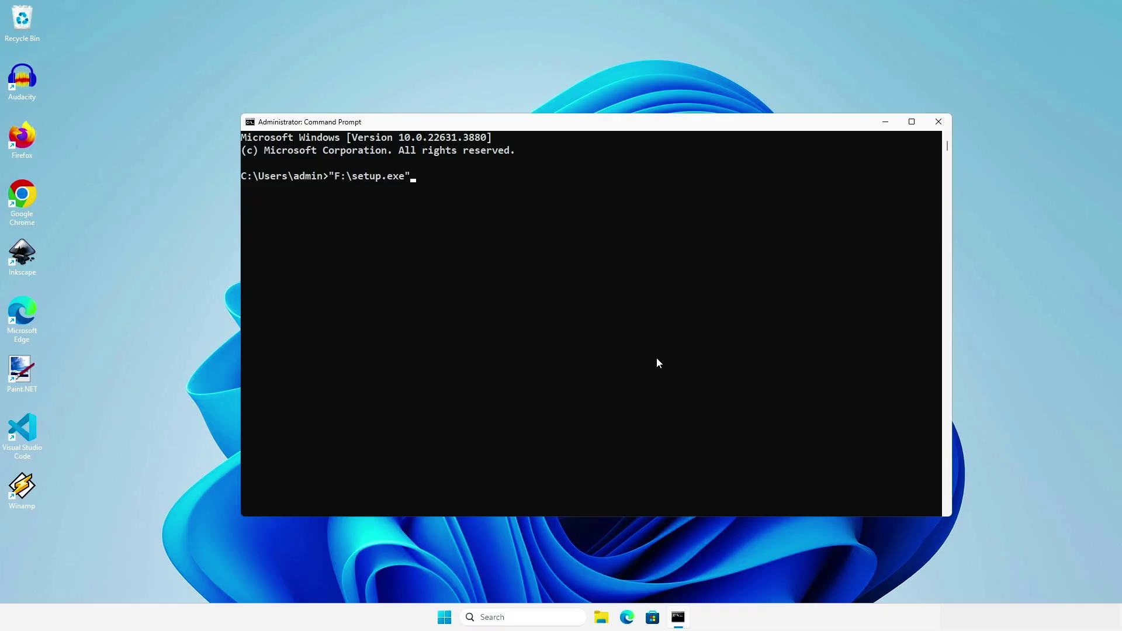
type(" /")
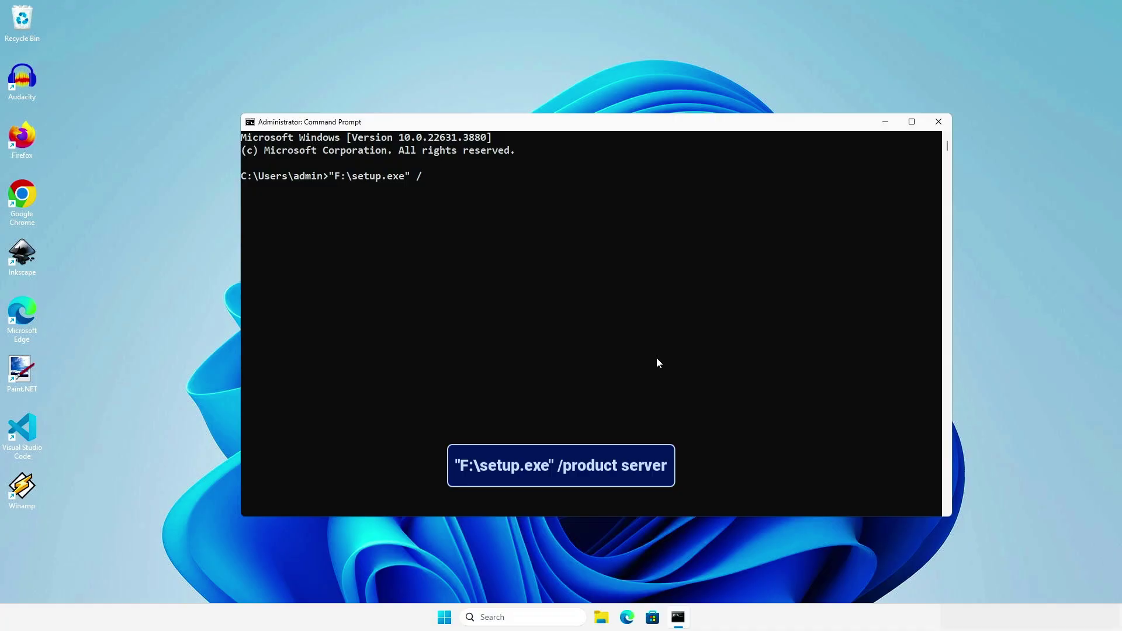
type("product server")
key("Return")
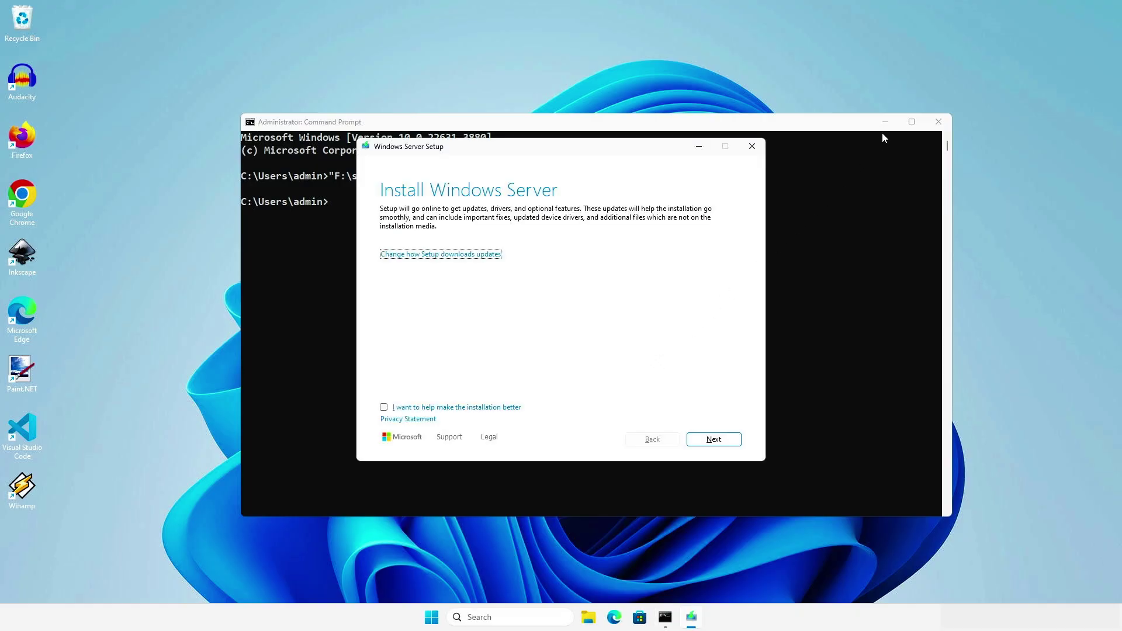
Step: Accept the license, keep files, settings and apps, and start the Windows Server Setup installation
left_click(885, 122)
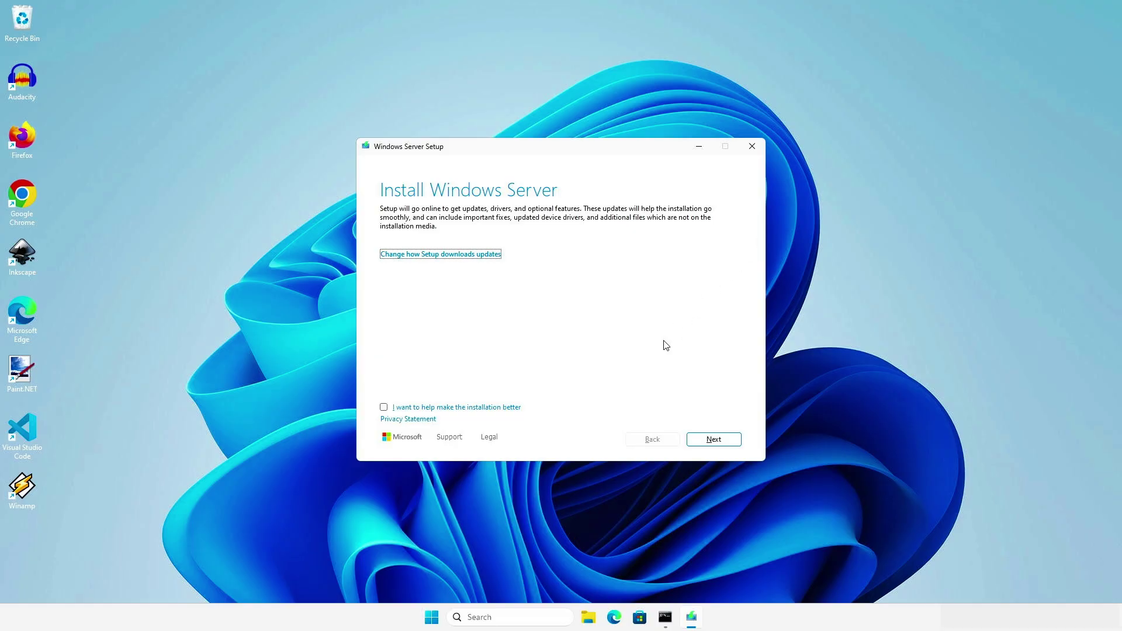
left_click(727, 440)
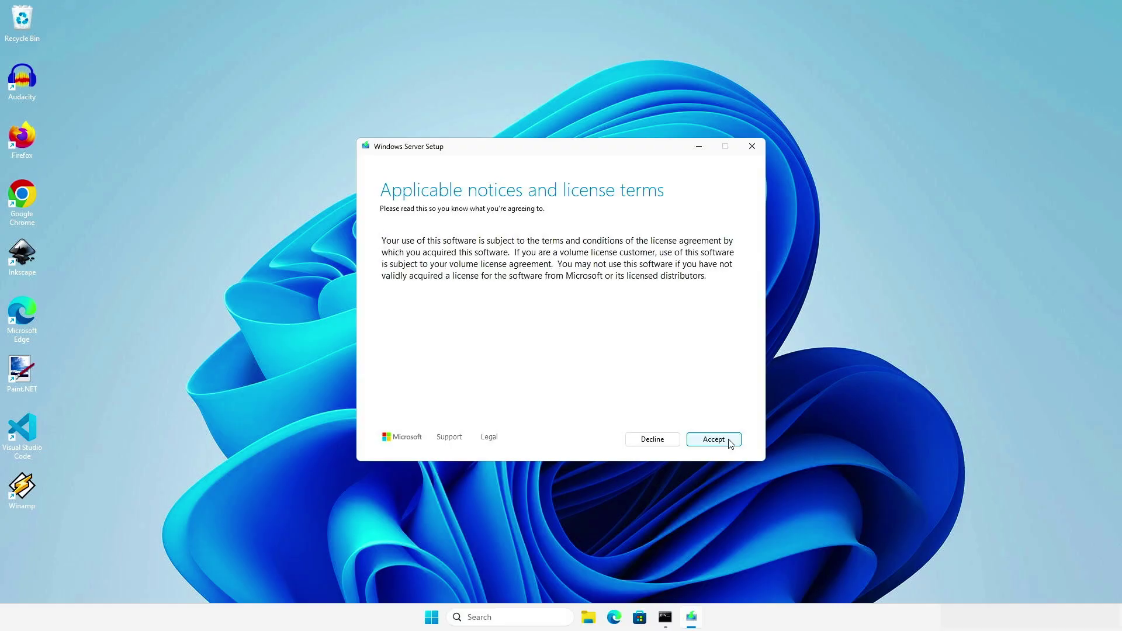
left_click(730, 444)
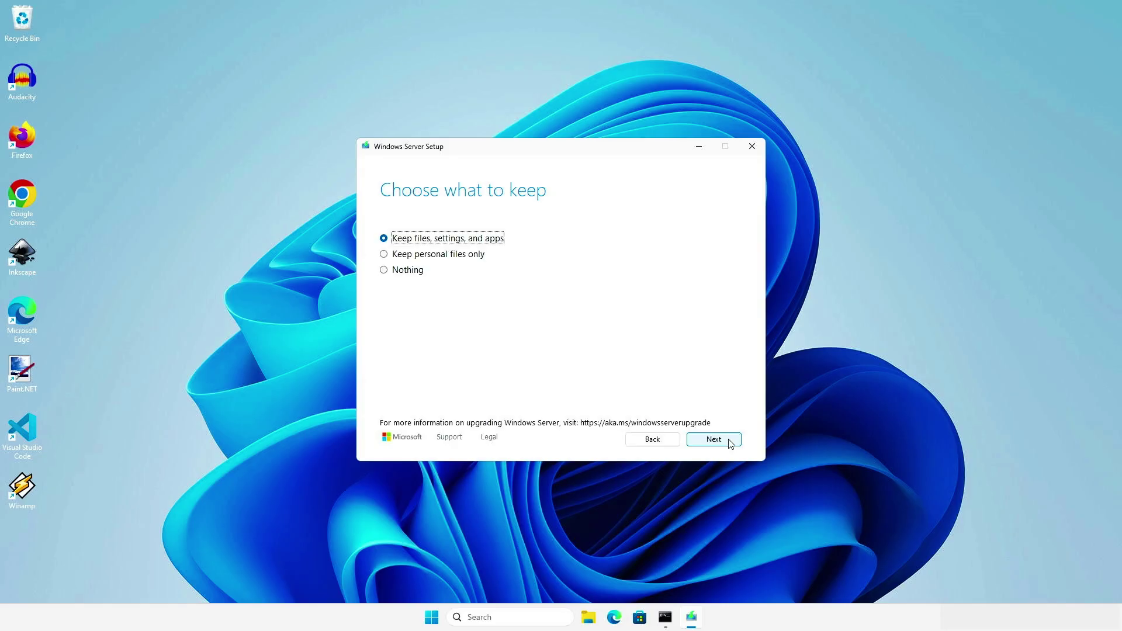
left_click(714, 440)
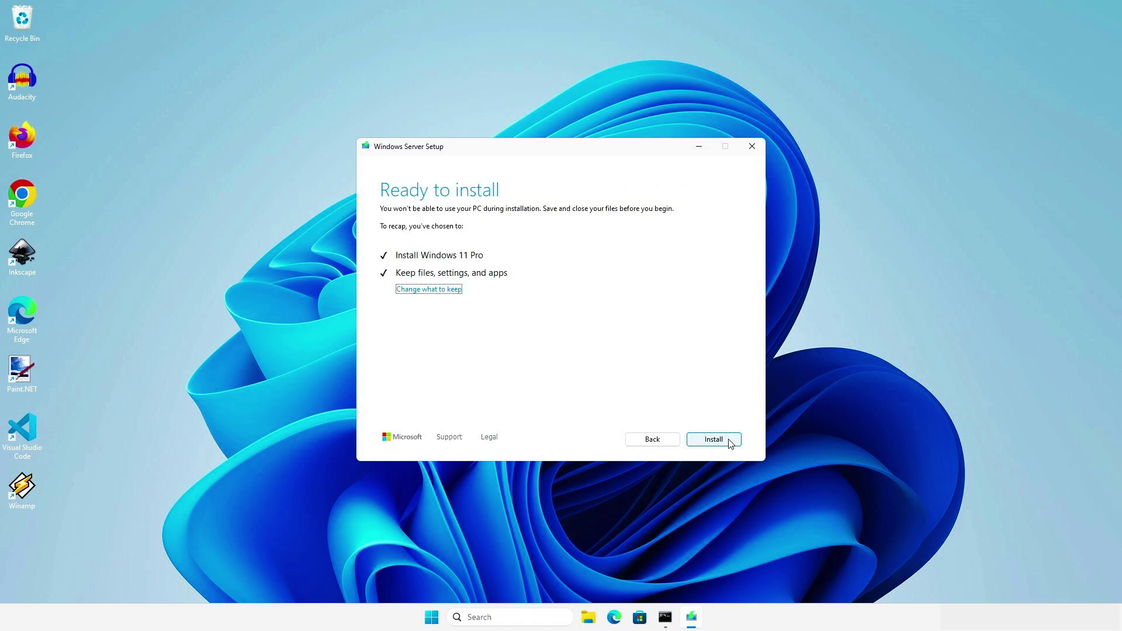
left_click(713, 440)
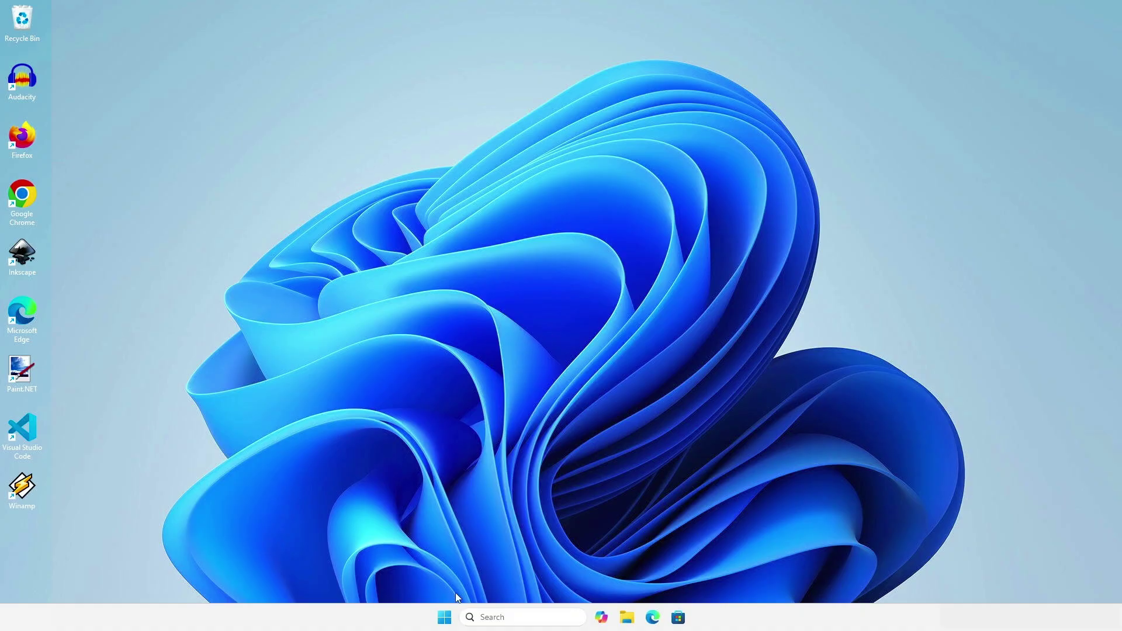
Step: Open System settings from the Start menu's shortcut list to check the Windows version
right_click(444, 617)
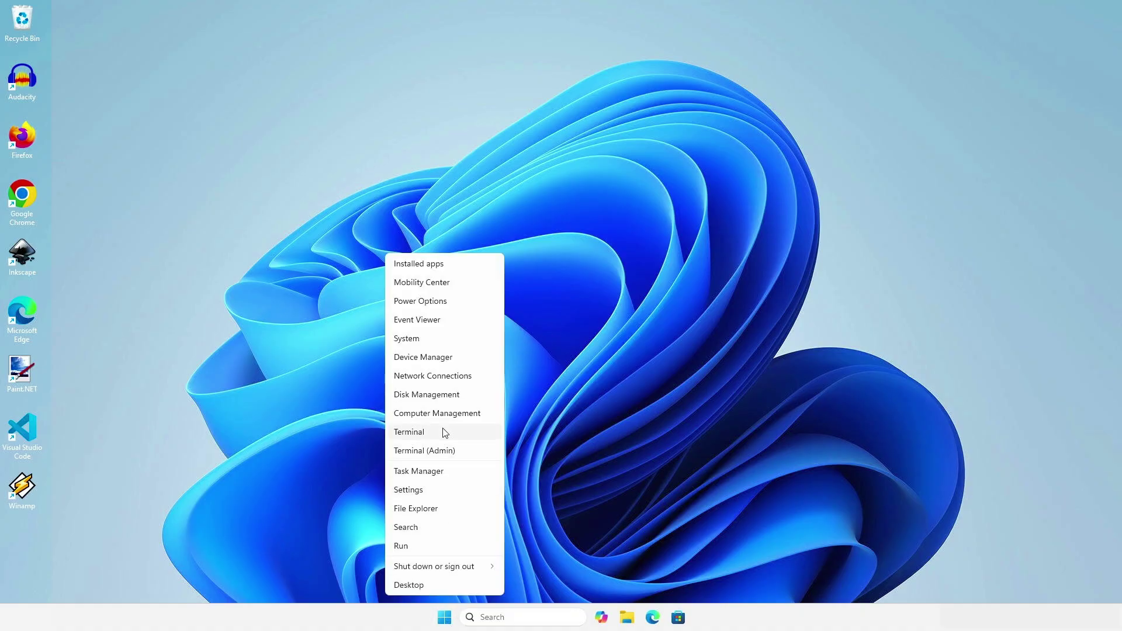
left_click(428, 341)
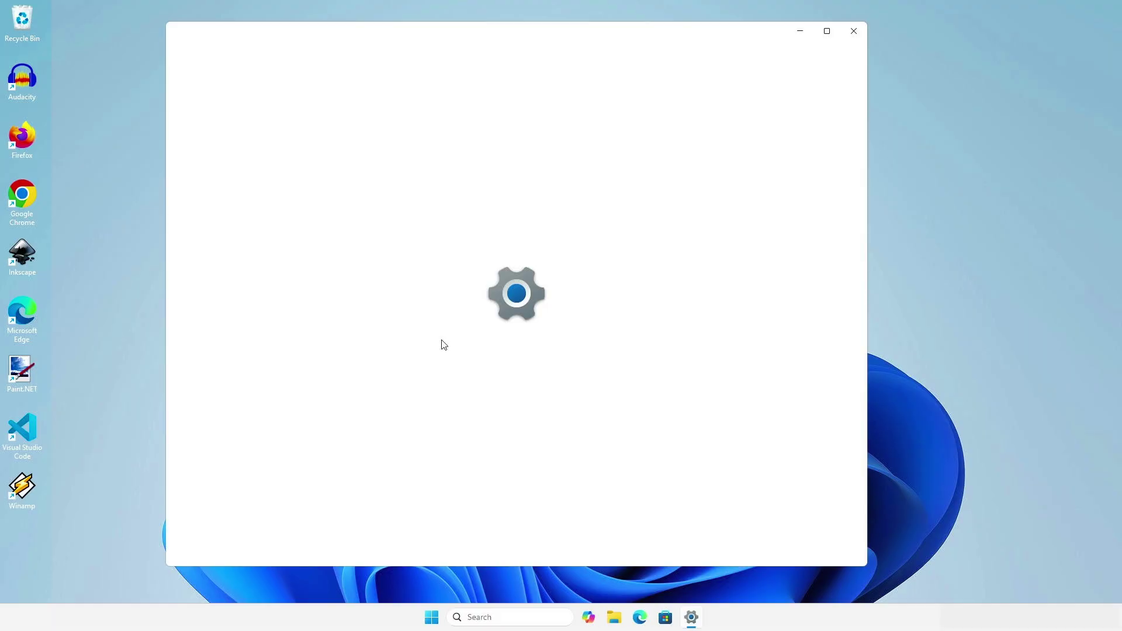